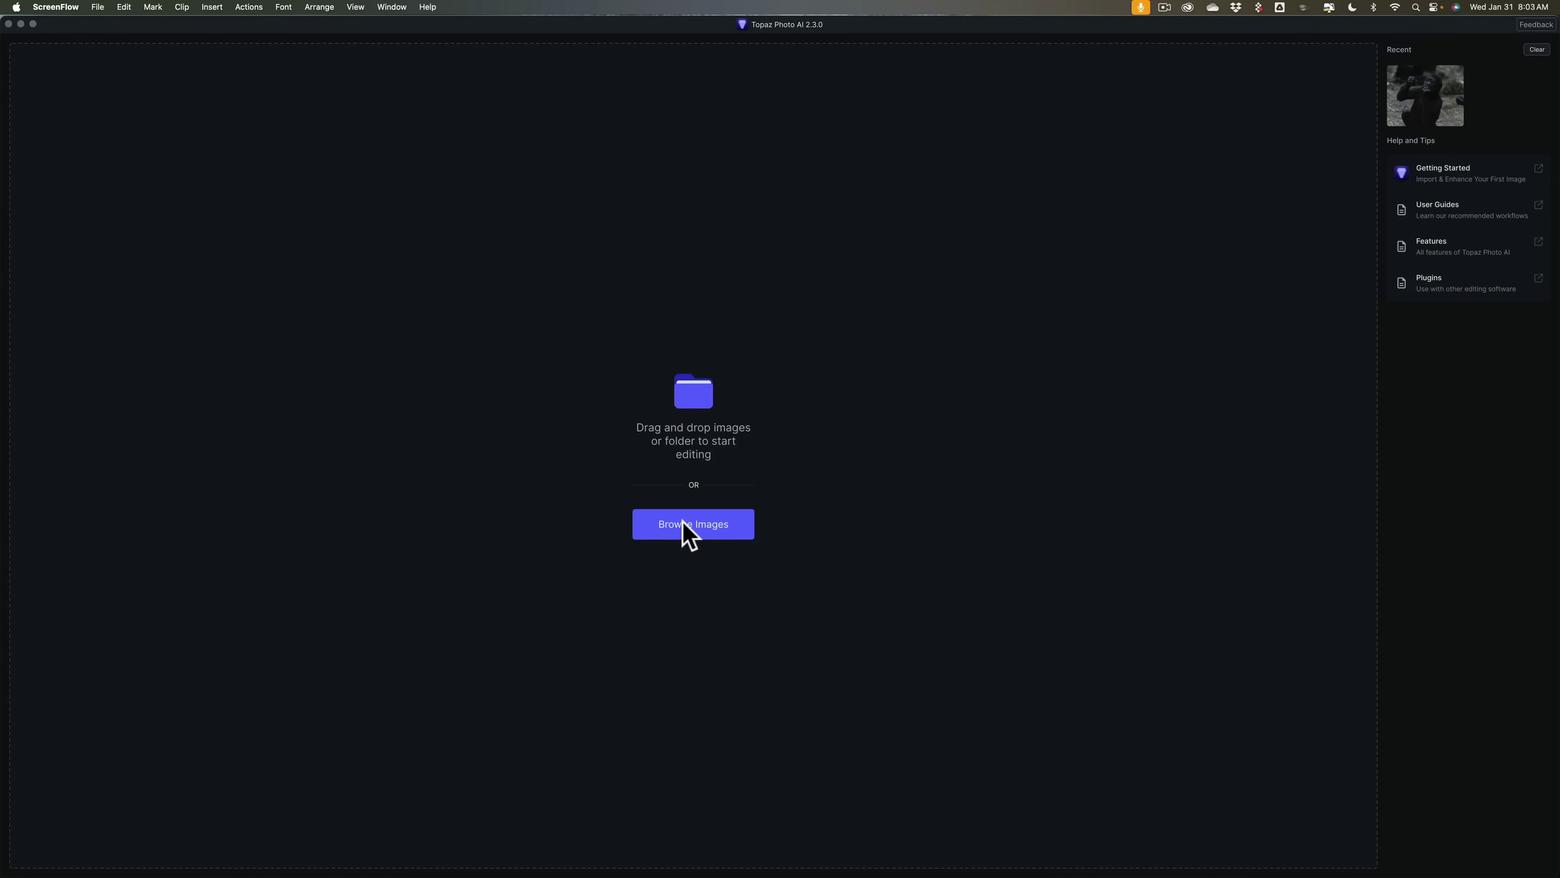
# Open _DSC0424.nef from the Desktop folder and let Autopilot analyse the gorilla photo
pyautogui.click(706, 521)
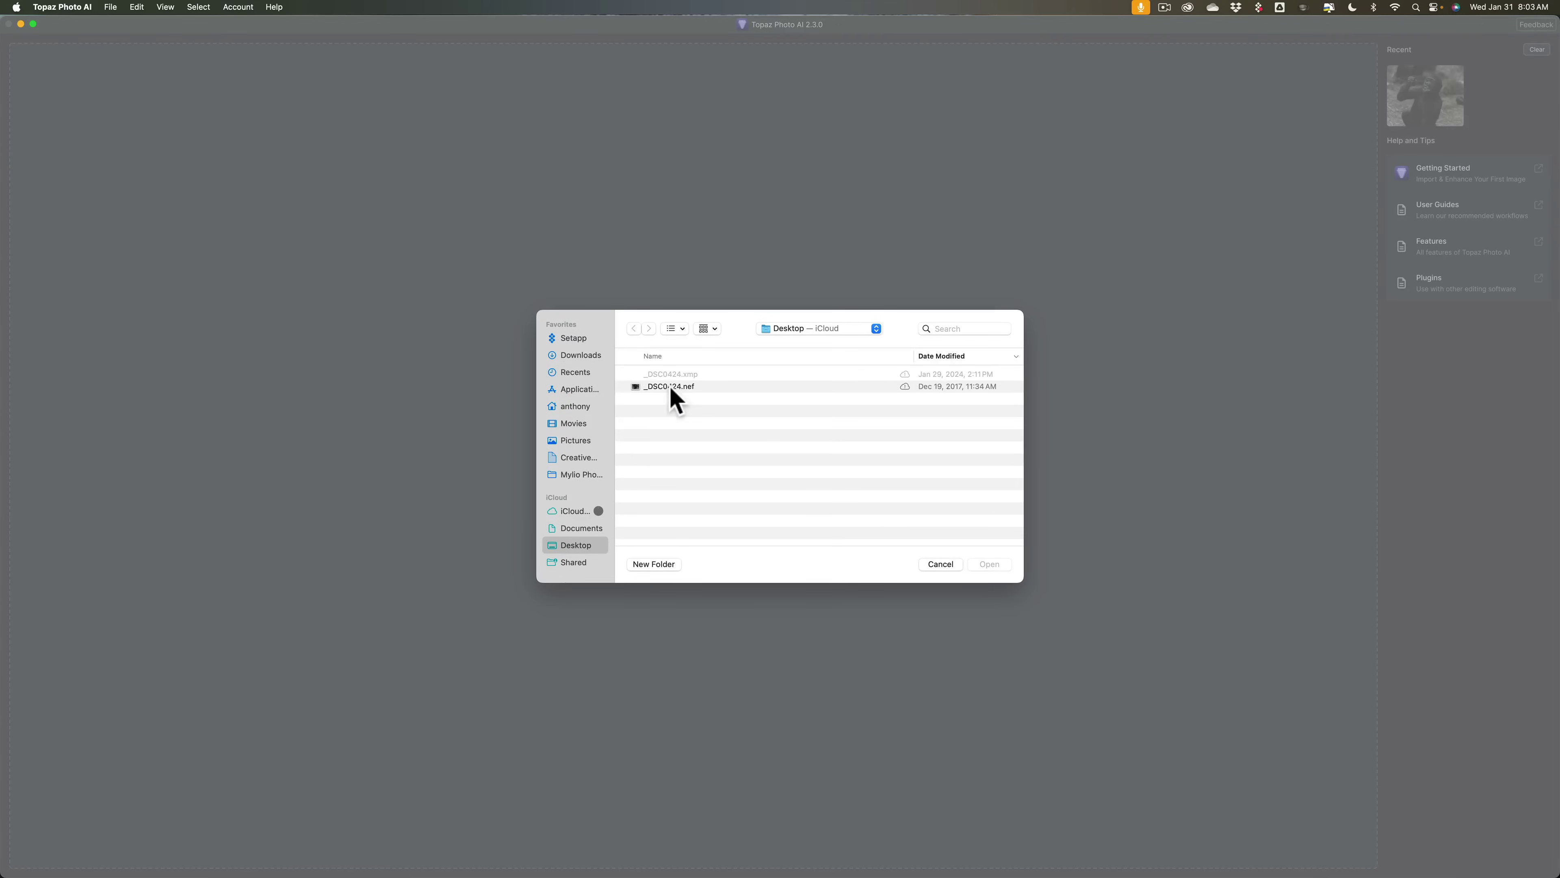
pyautogui.click(669, 385)
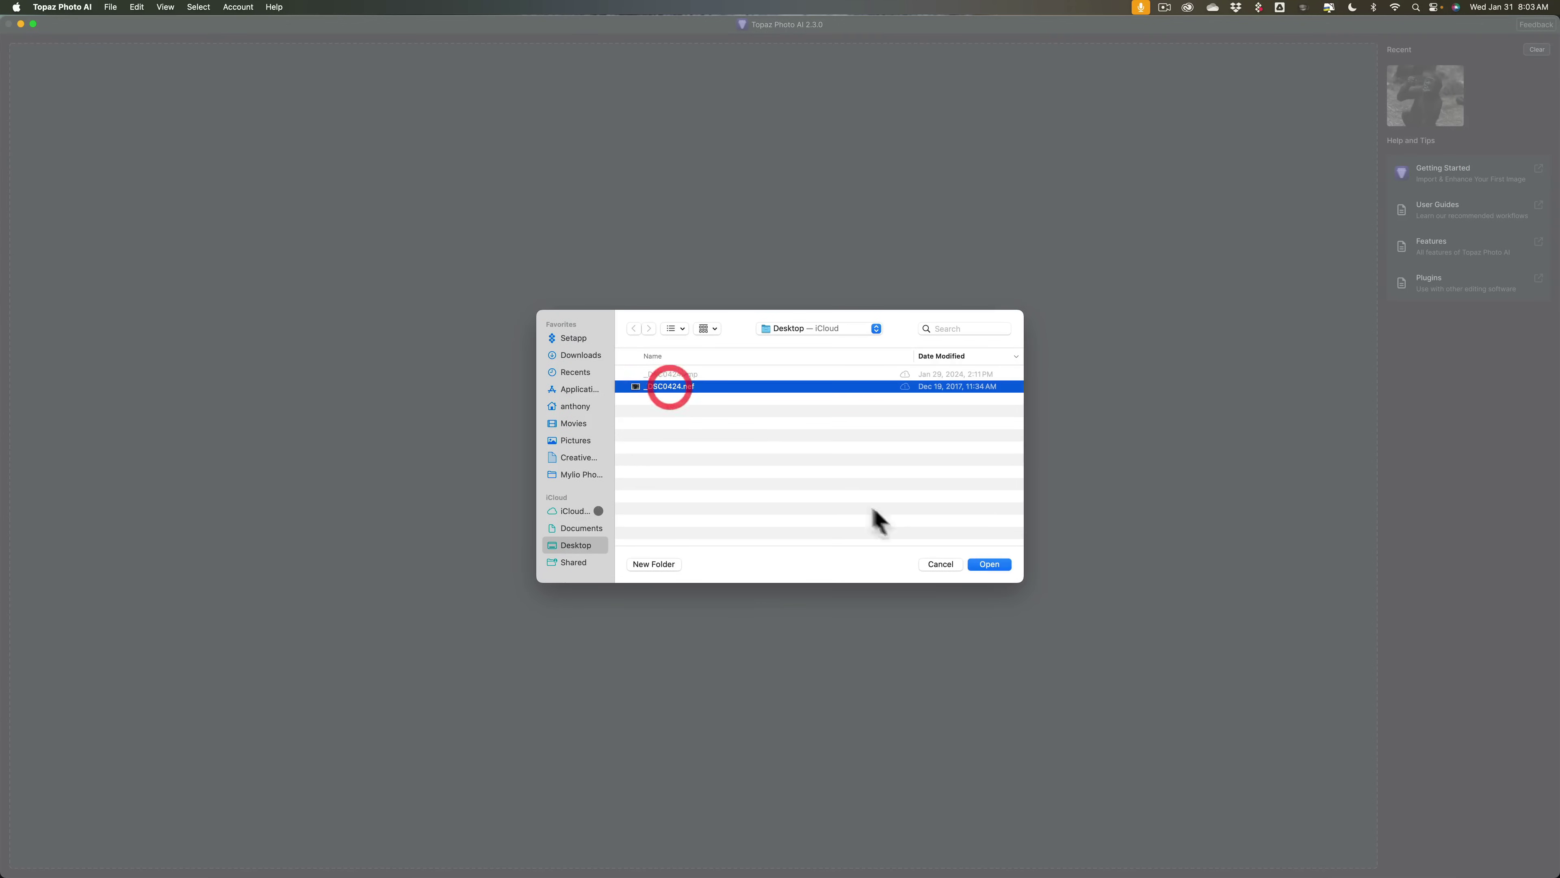
pyautogui.click(988, 563)
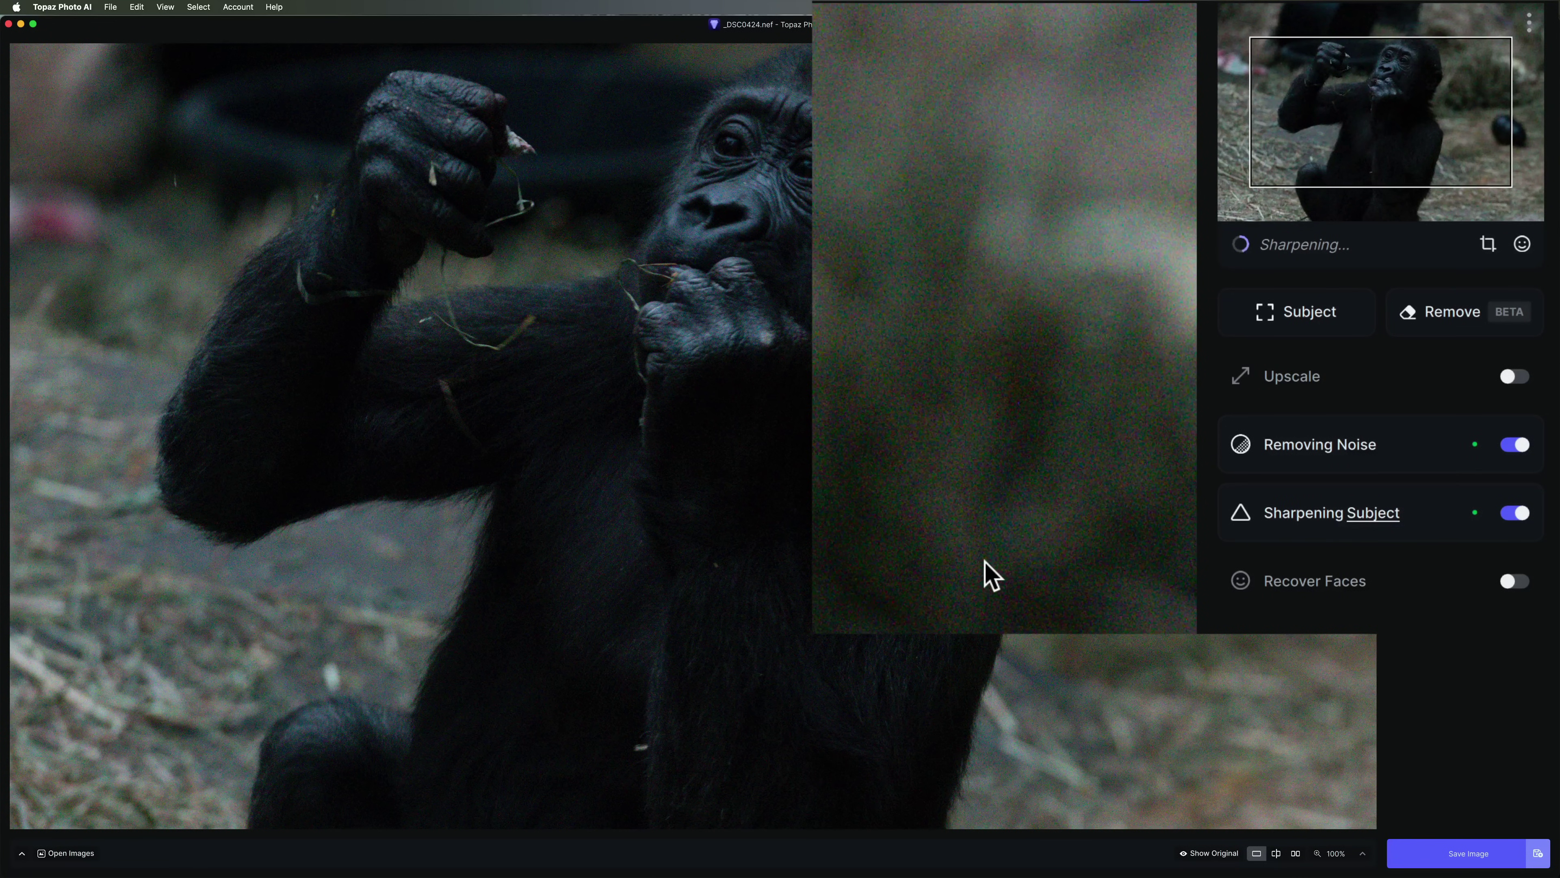
pyautogui.moveTo(1269, 256)
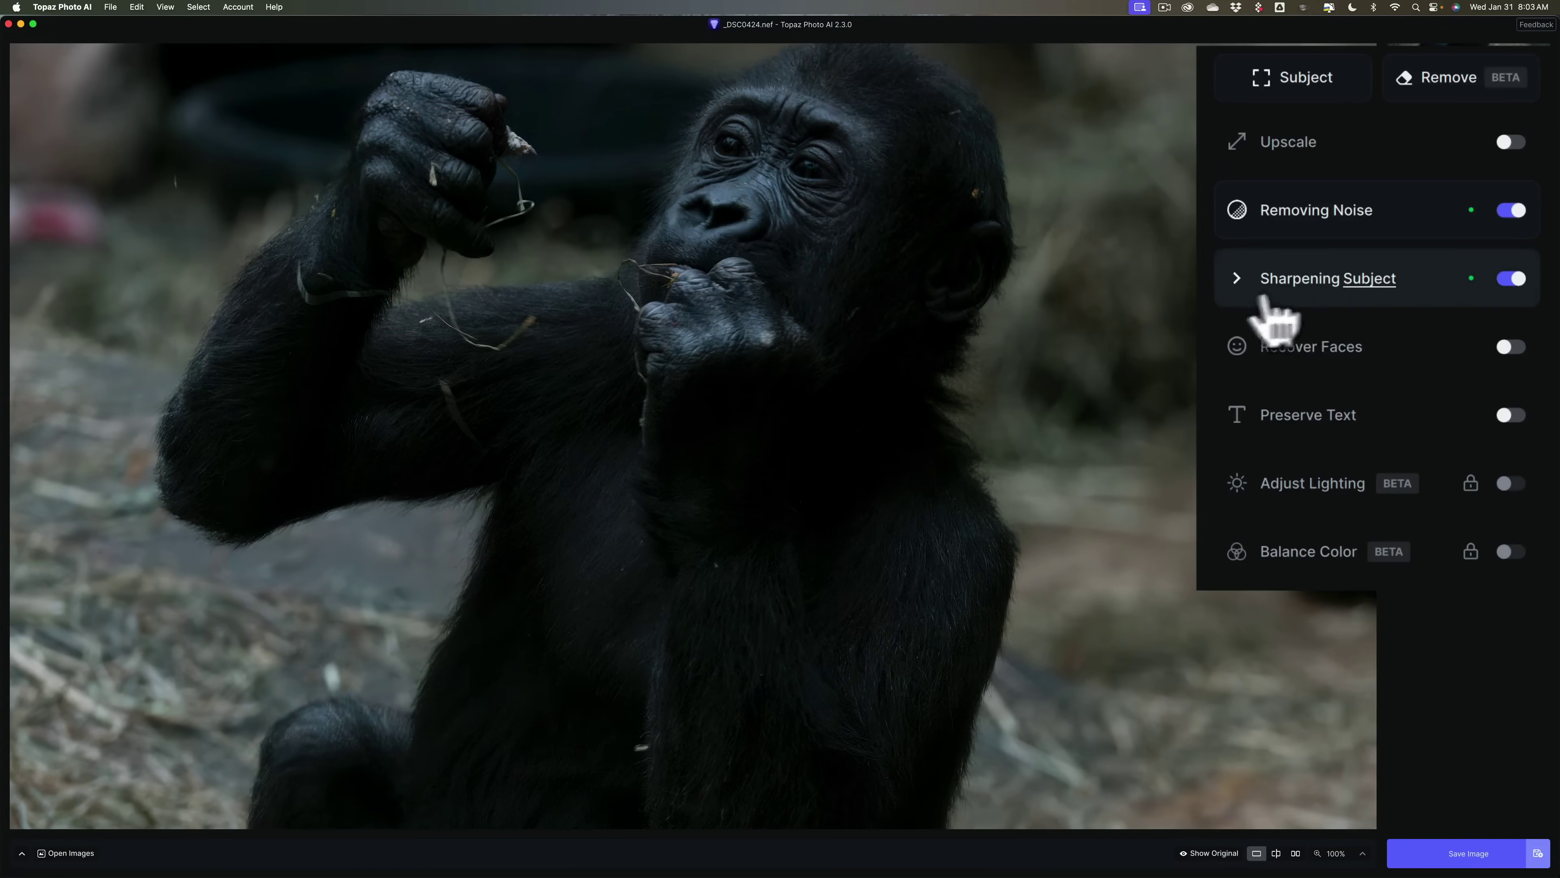
pyautogui.moveTo(1360, 286)
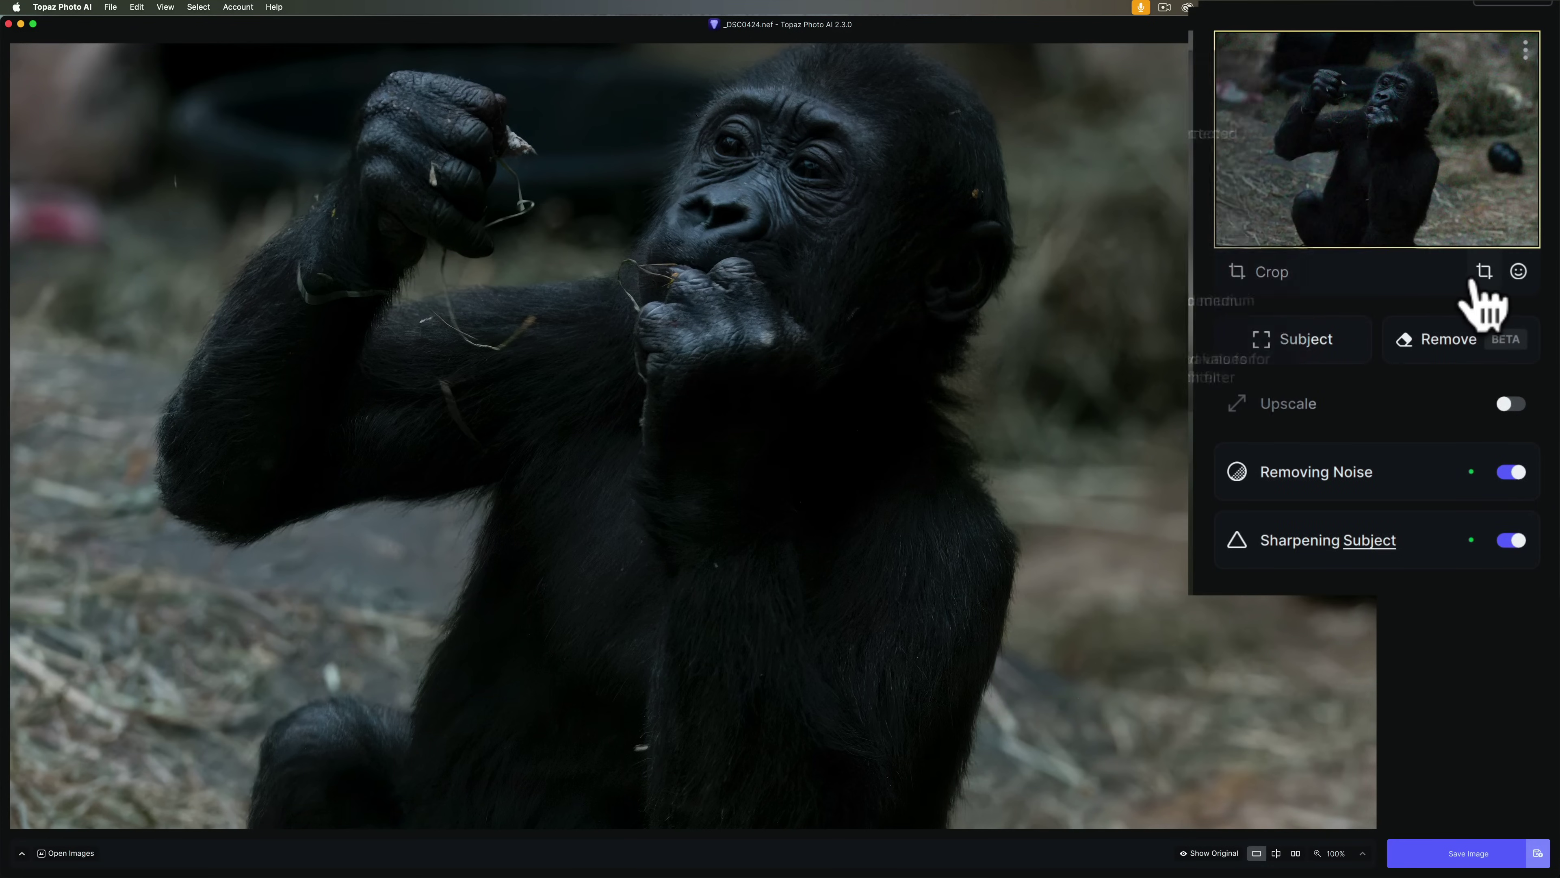
# Crop to a 1 × 1 square tightened around the young gorilla's face and upper body
pyautogui.click(1481, 274)
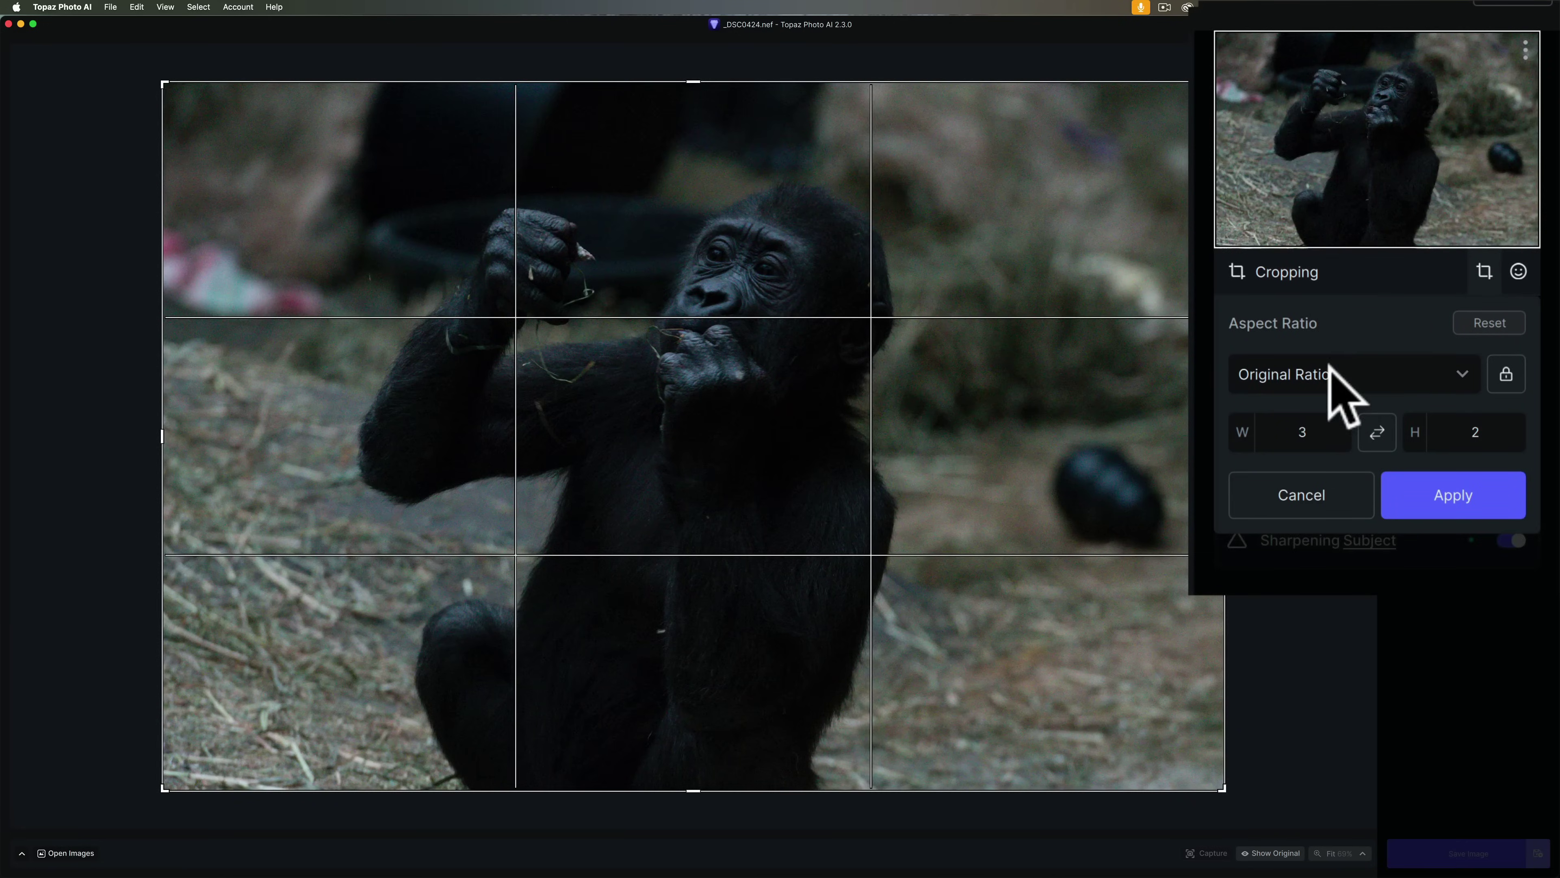
pyautogui.click(1329, 369)
pyautogui.click(1295, 490)
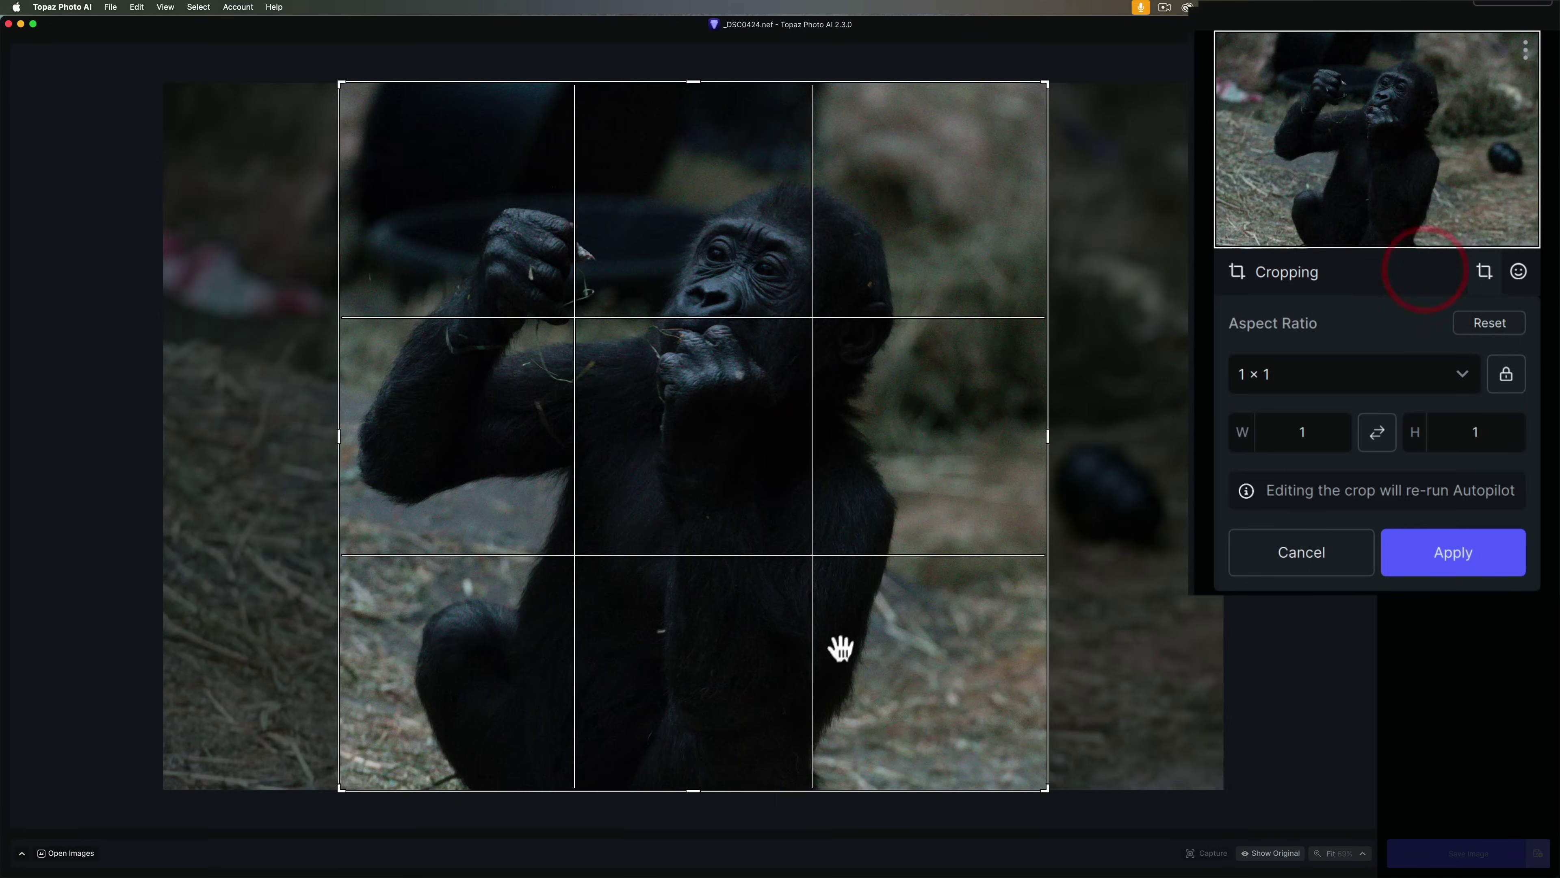
pyautogui.moveTo(693, 791); pyautogui.dragTo(717, 523)
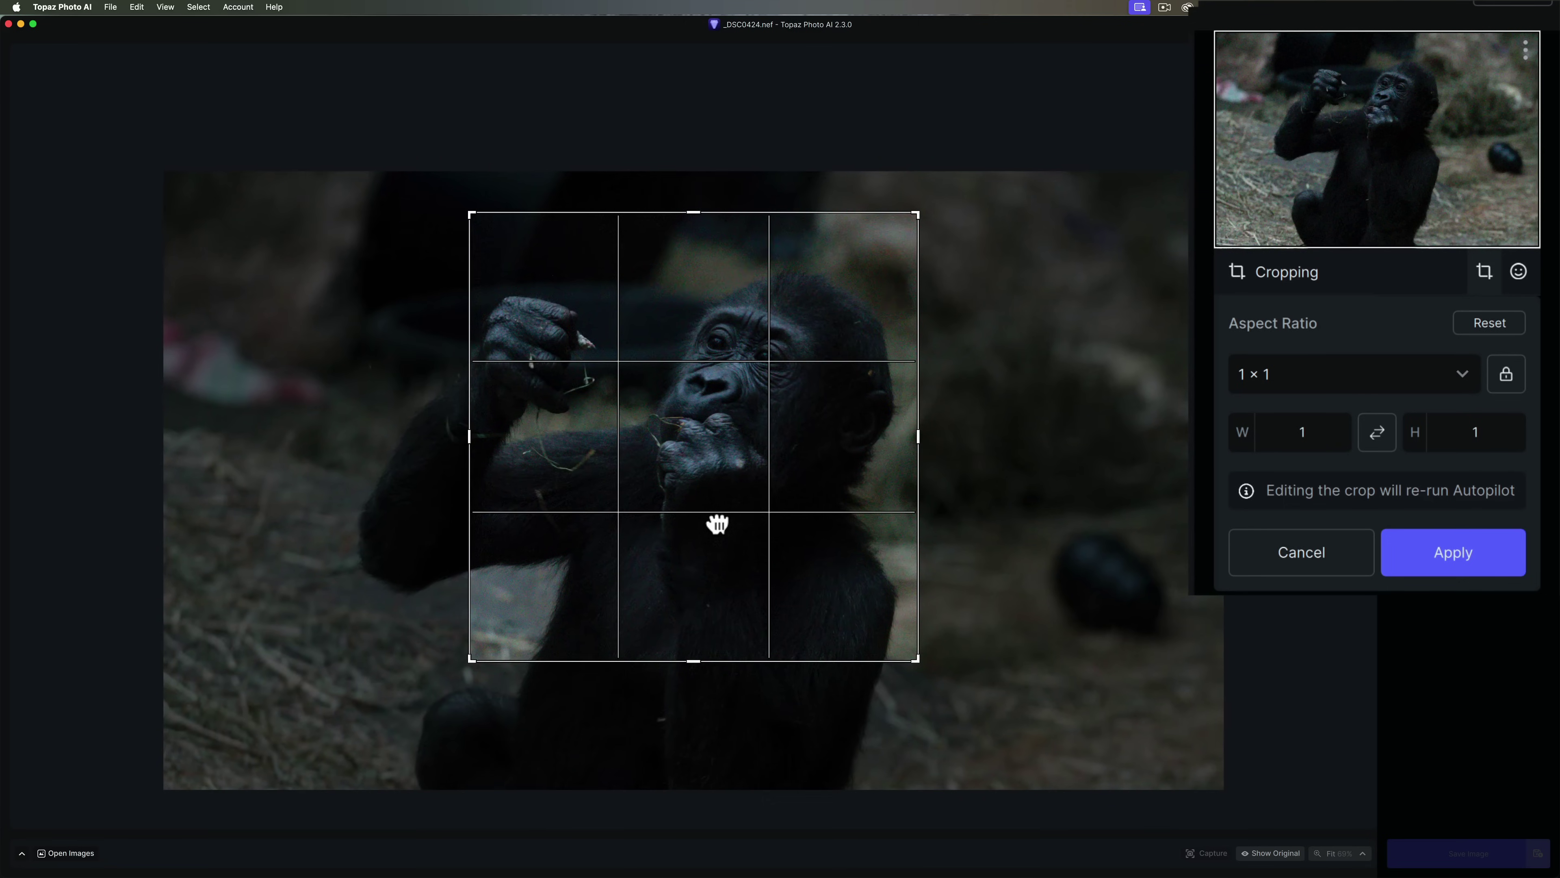
pyautogui.click(662, 325)
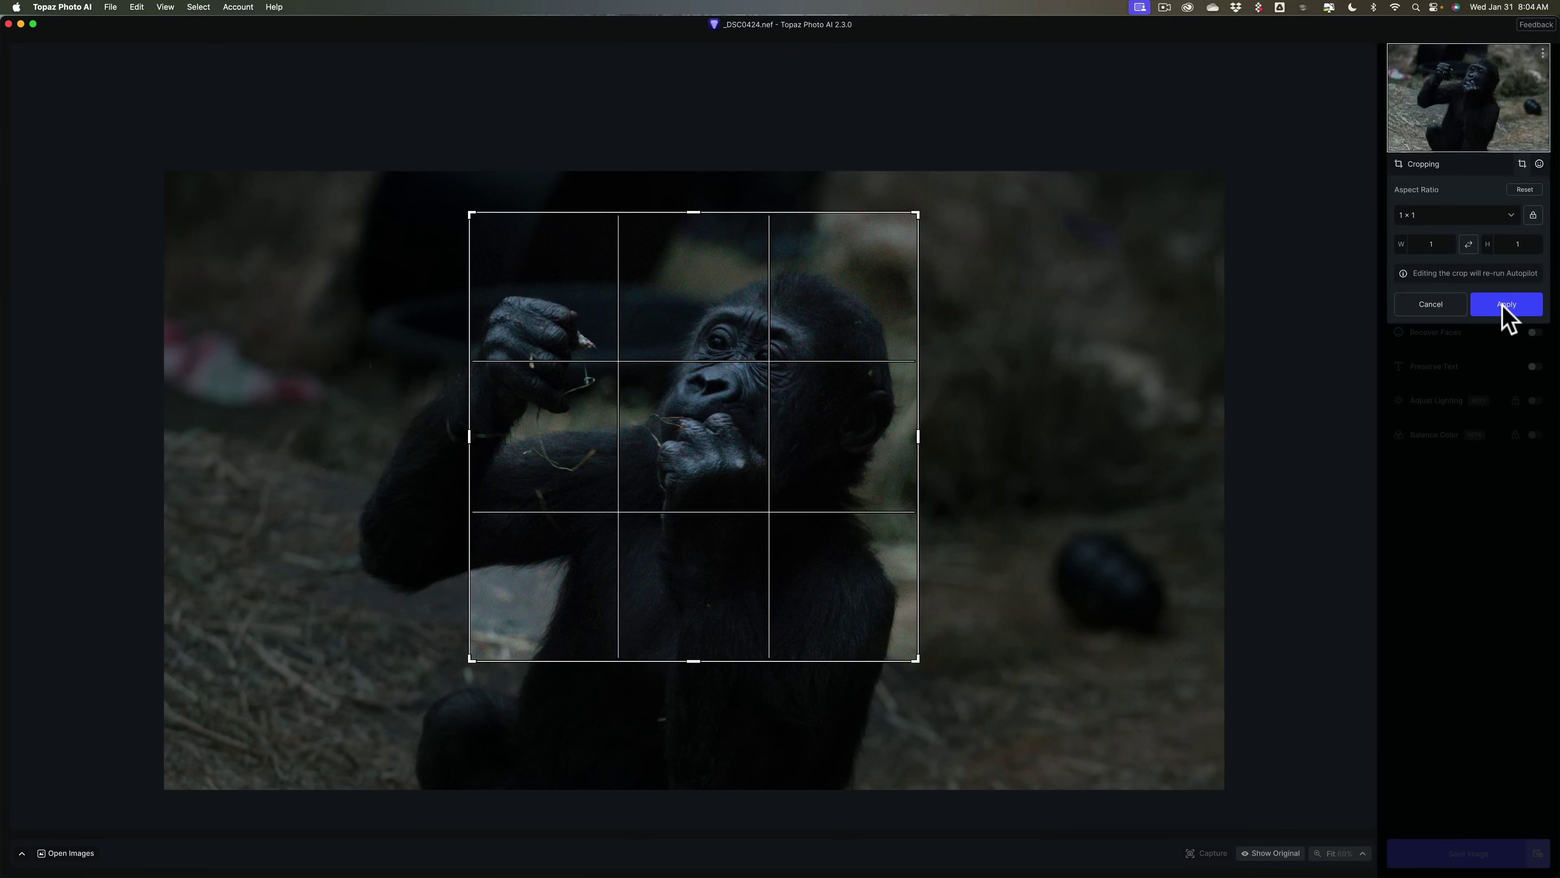
# Apply the 1 × 1 crop and let Autopilot re-analyse the re-framed gorilla portrait
pyautogui.click(1506, 304)
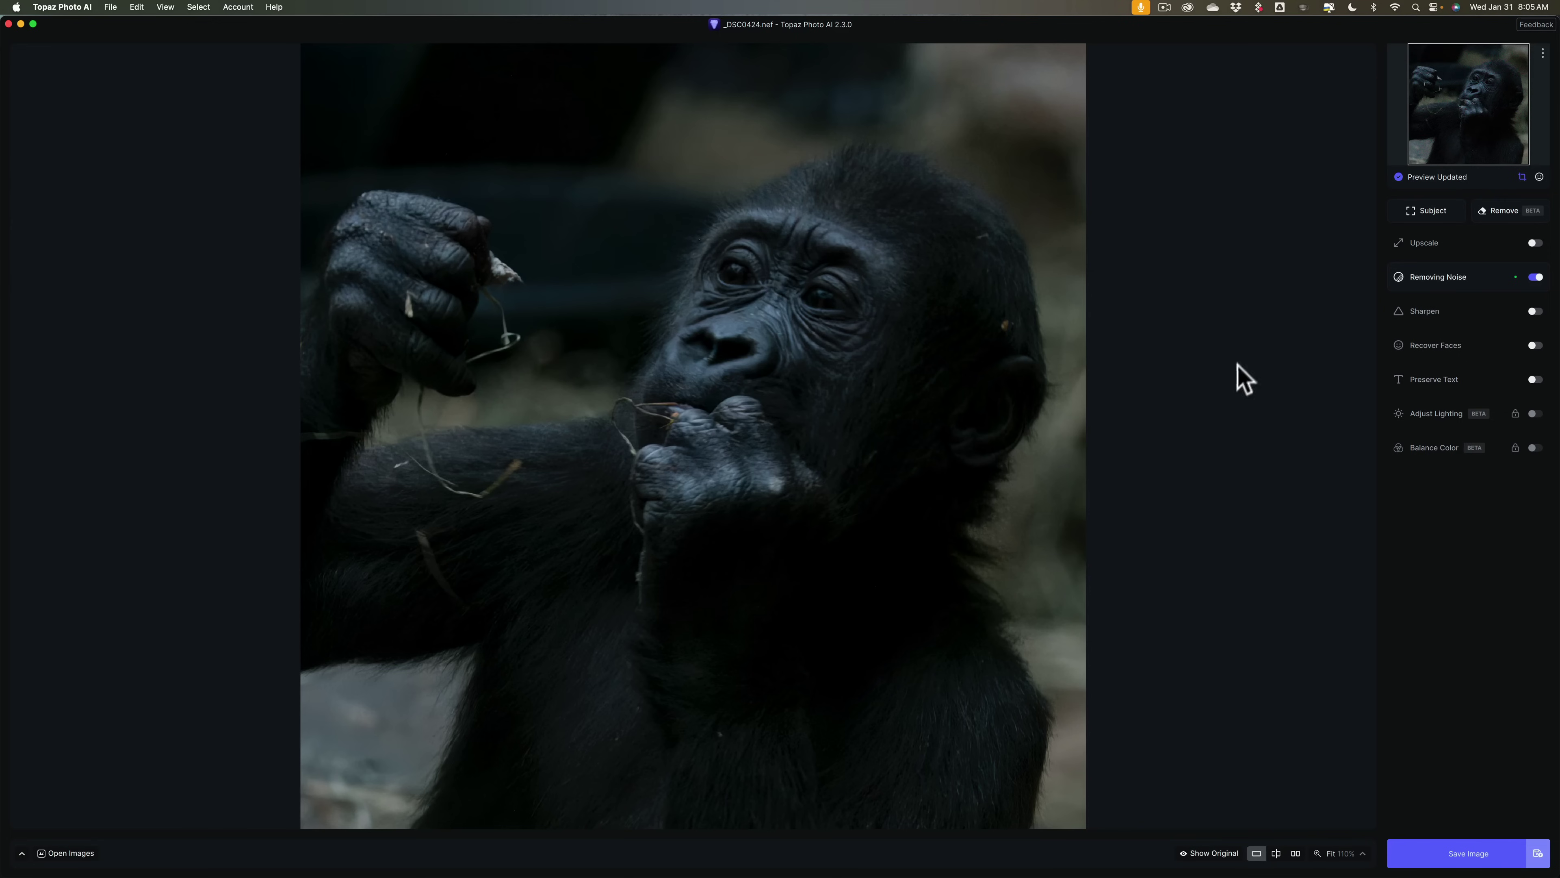
# Turn on 2x upscaling and expand the Upscaling by 2x settings row
pyautogui.click(1512, 108)
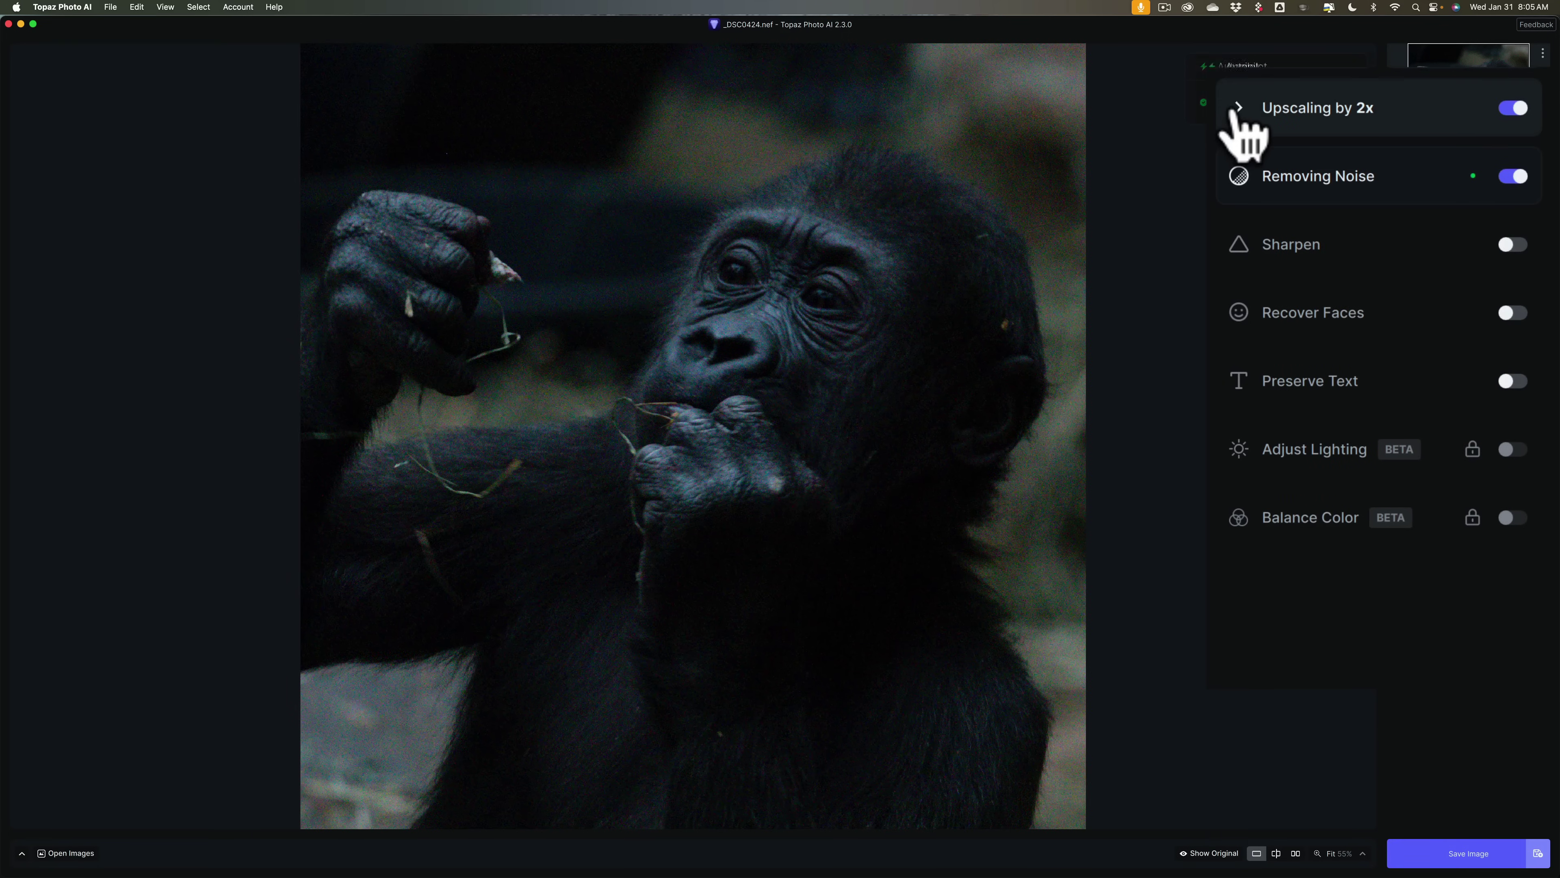
pyautogui.click(1237, 108)
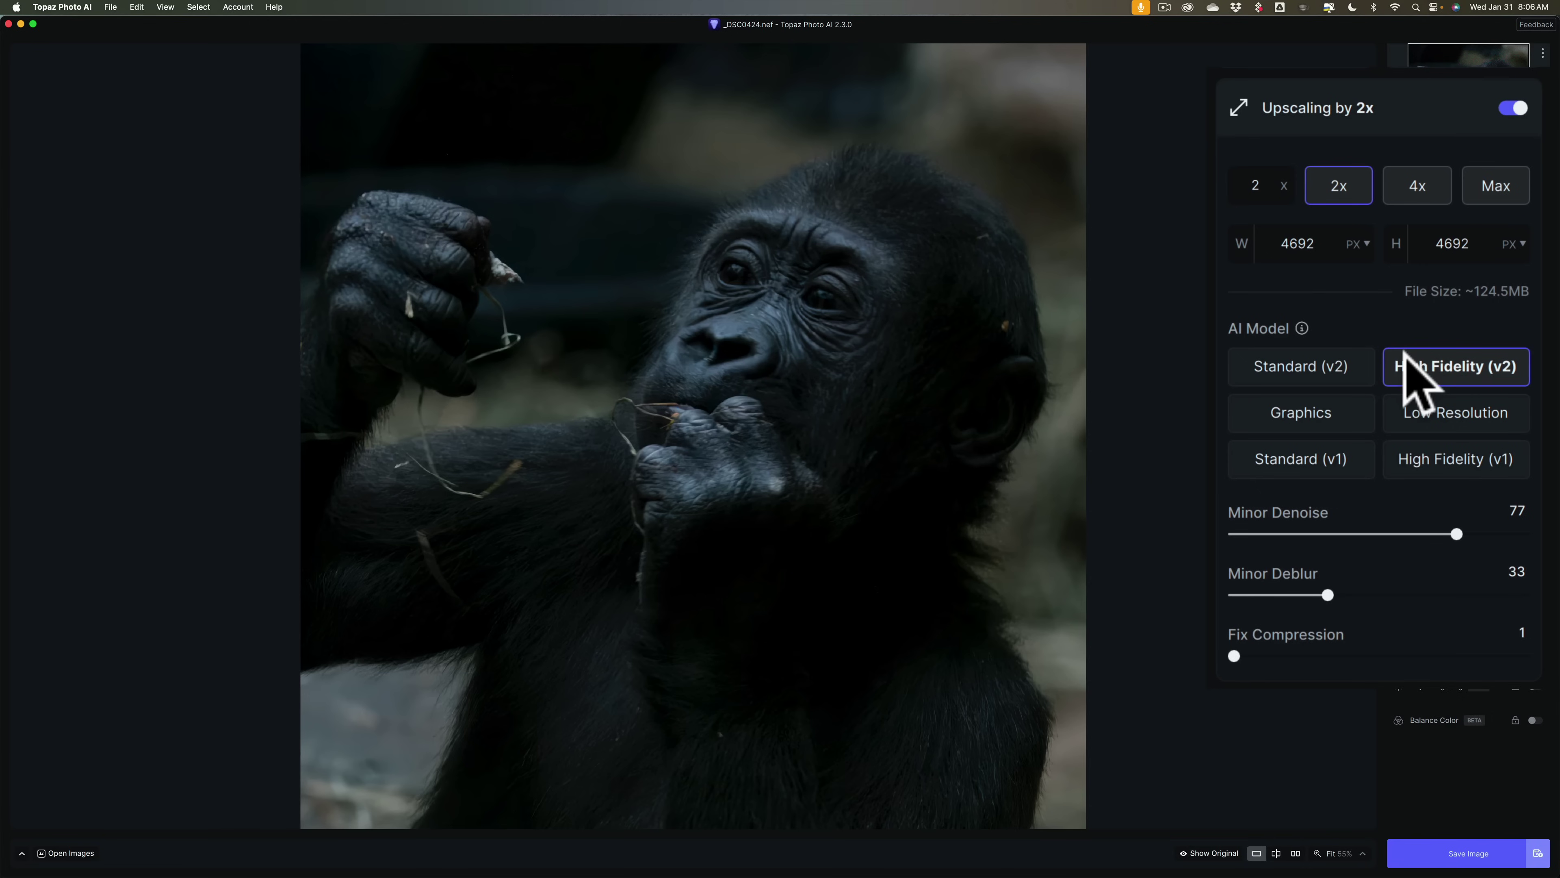
pyautogui.click(1329, 372)
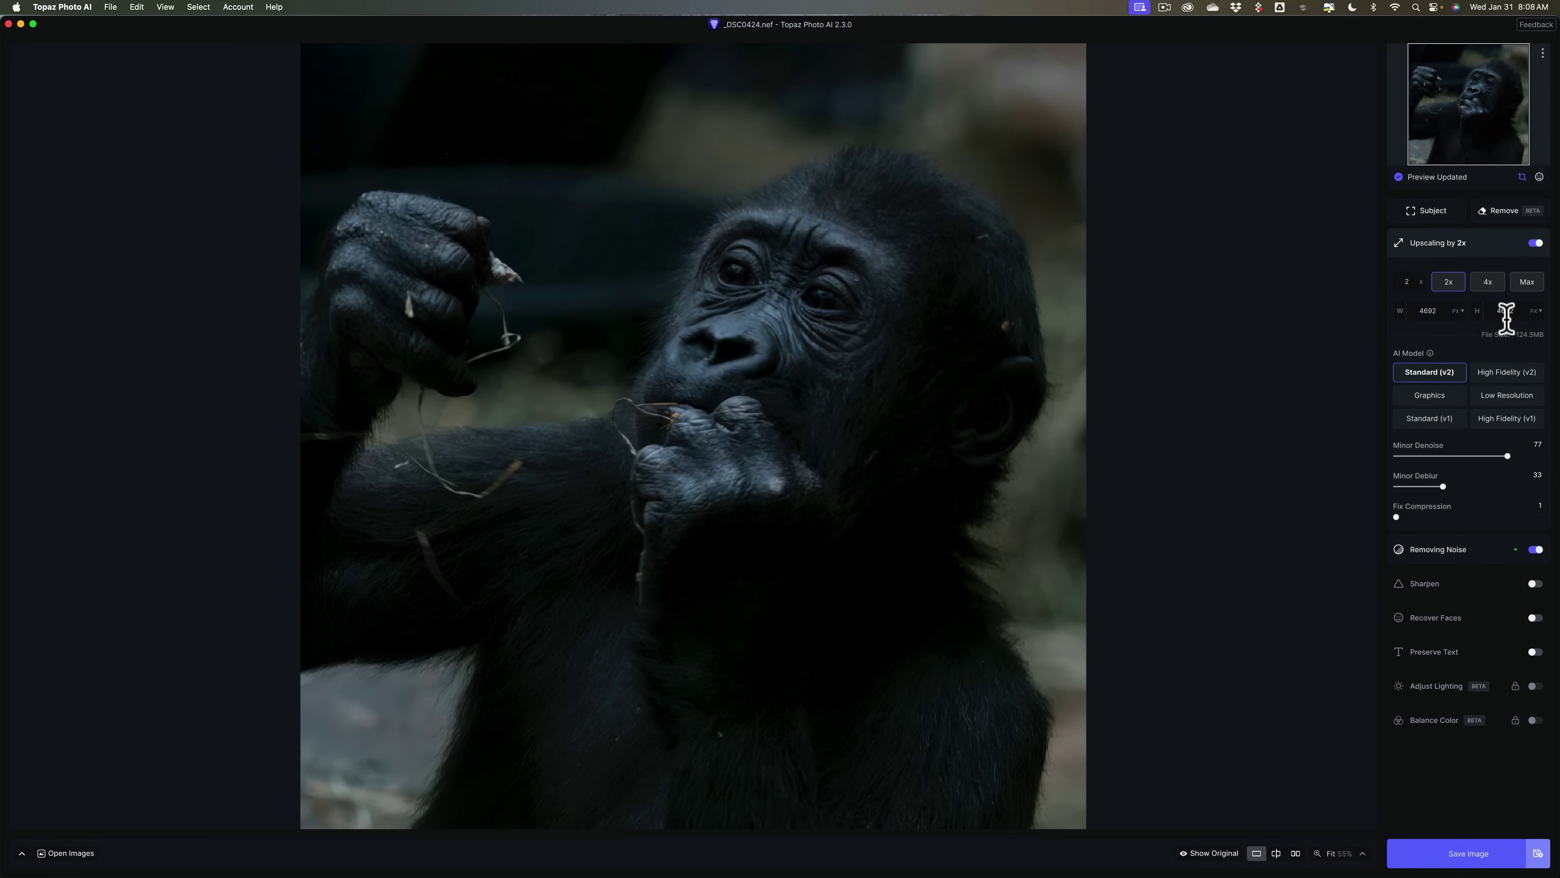
# Turn on sharpening and switch its model to Lens Blur, collapsing the upscaling settings
pyautogui.click(1444, 588)
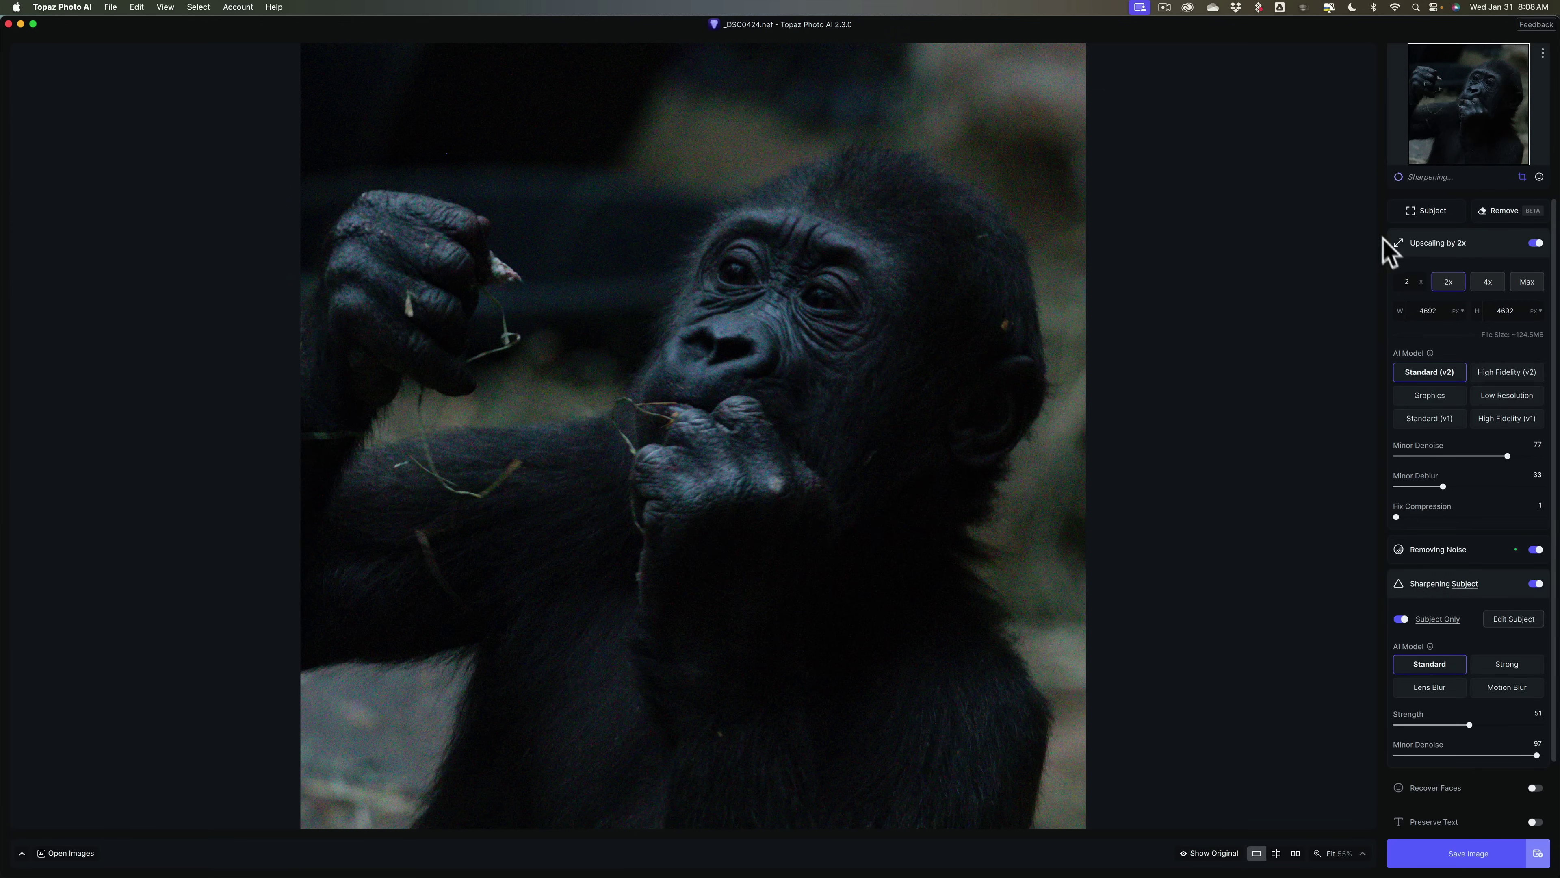
pyautogui.click(1395, 244)
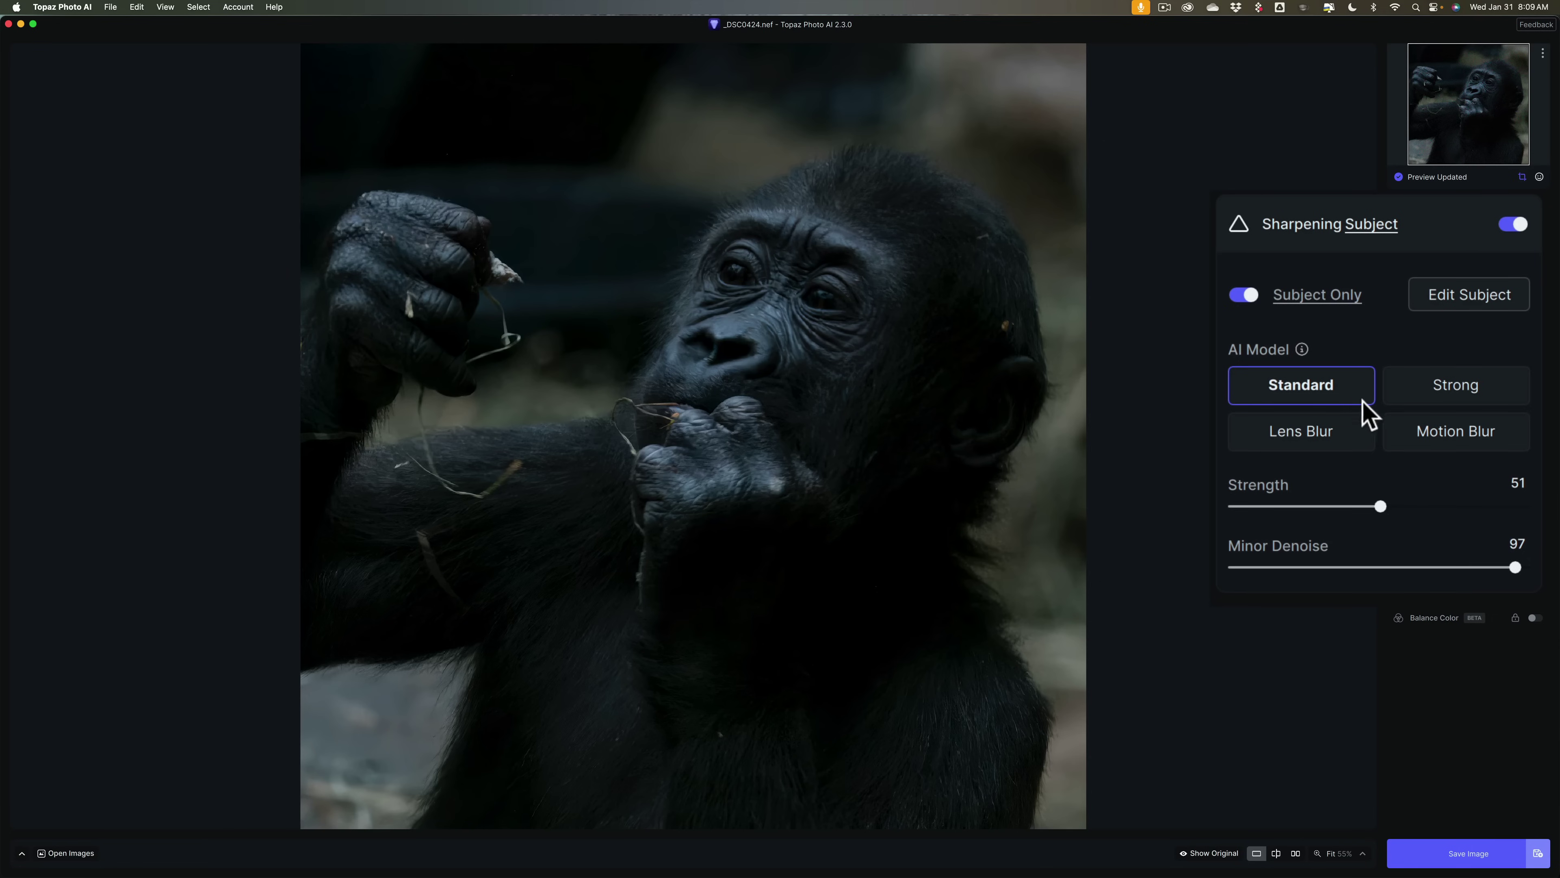
pyautogui.click(1287, 434)
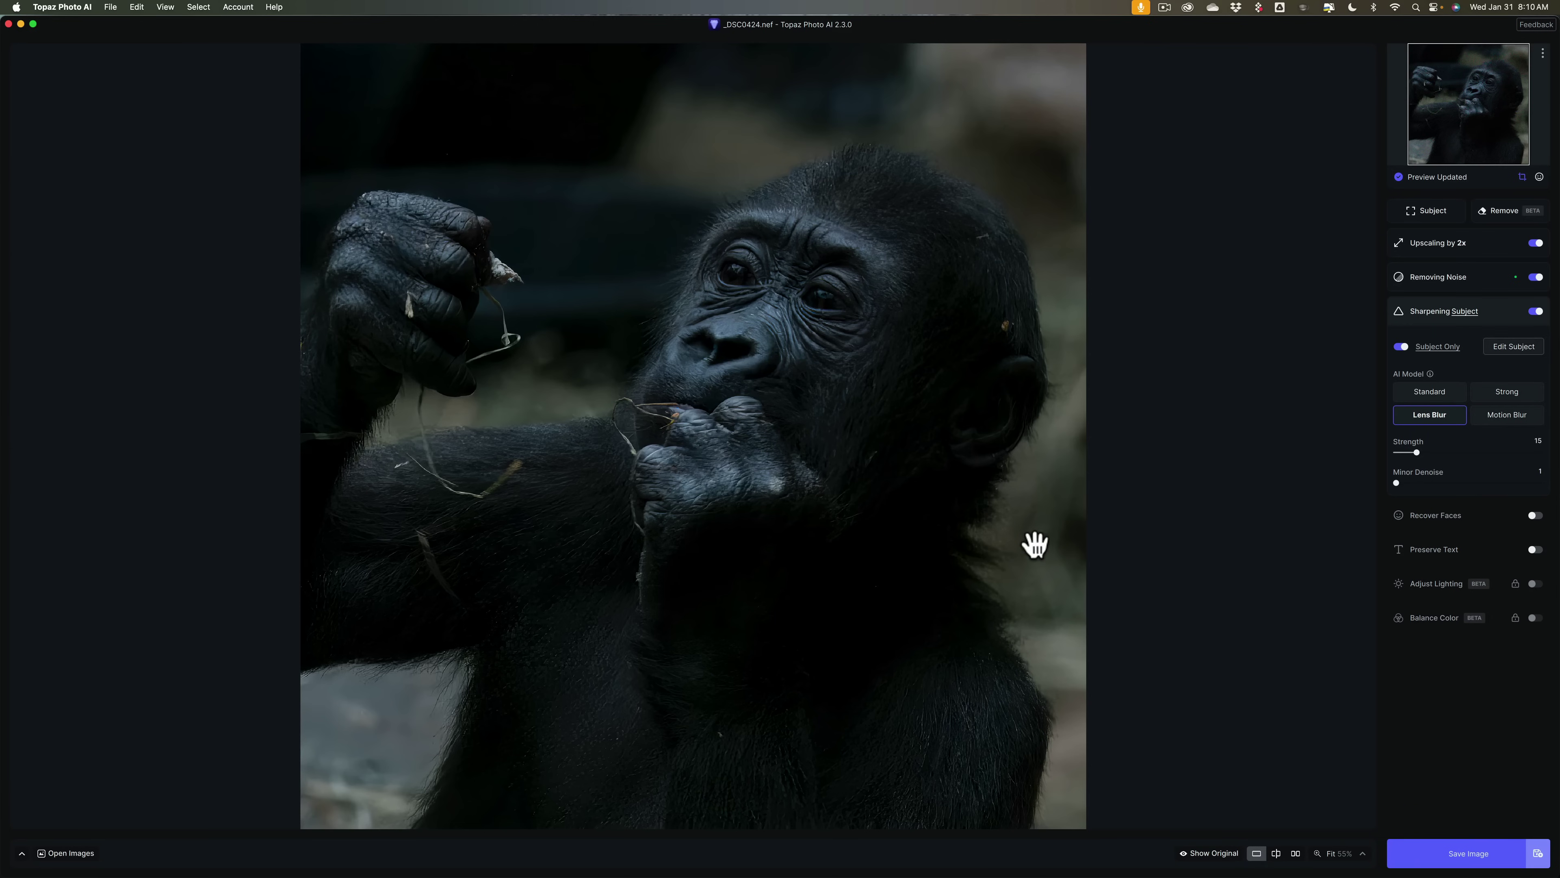
# Subtract the gorilla's lower body, arms and left-edge areas from the subject mask, then apply it
pyautogui.click(1509, 348)
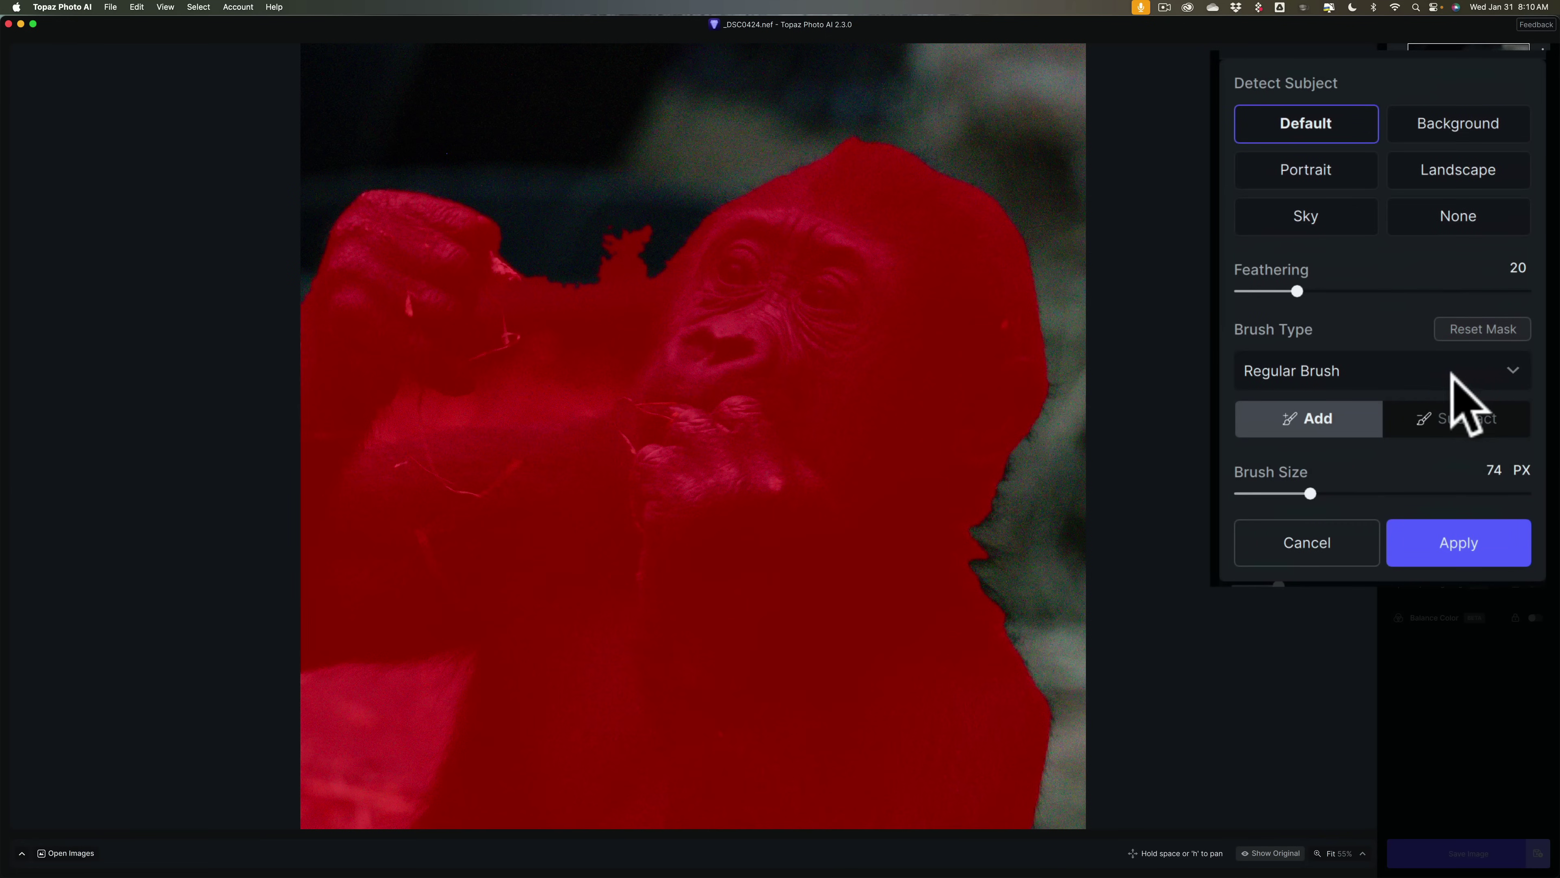
pyautogui.click(1448, 412)
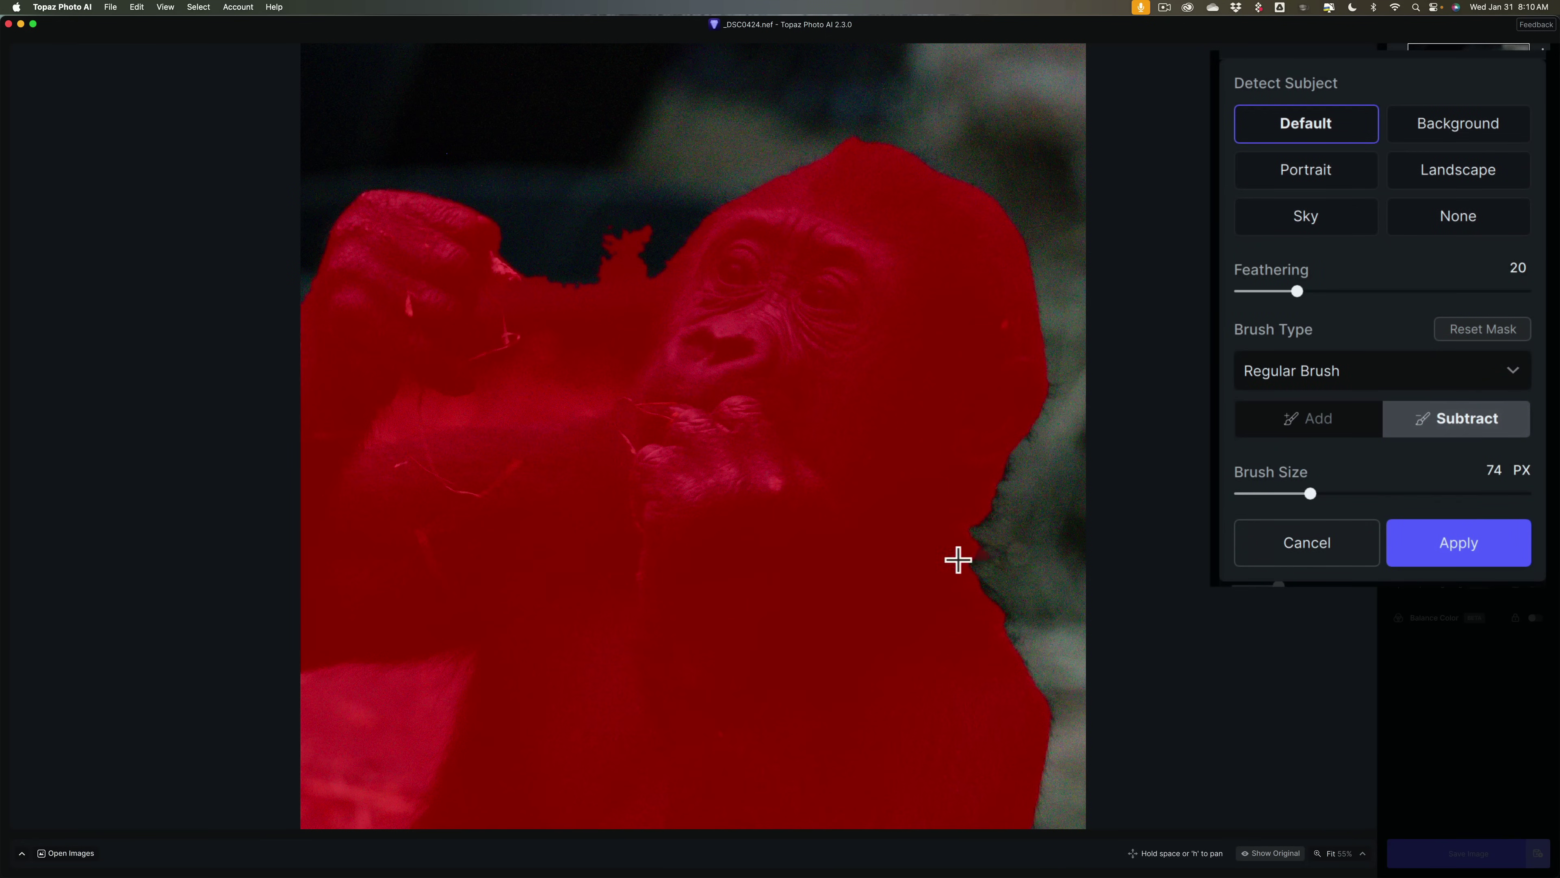
pyautogui.press(']')
pyautogui.press(']')
pyautogui.press(']')
pyautogui.press(']')
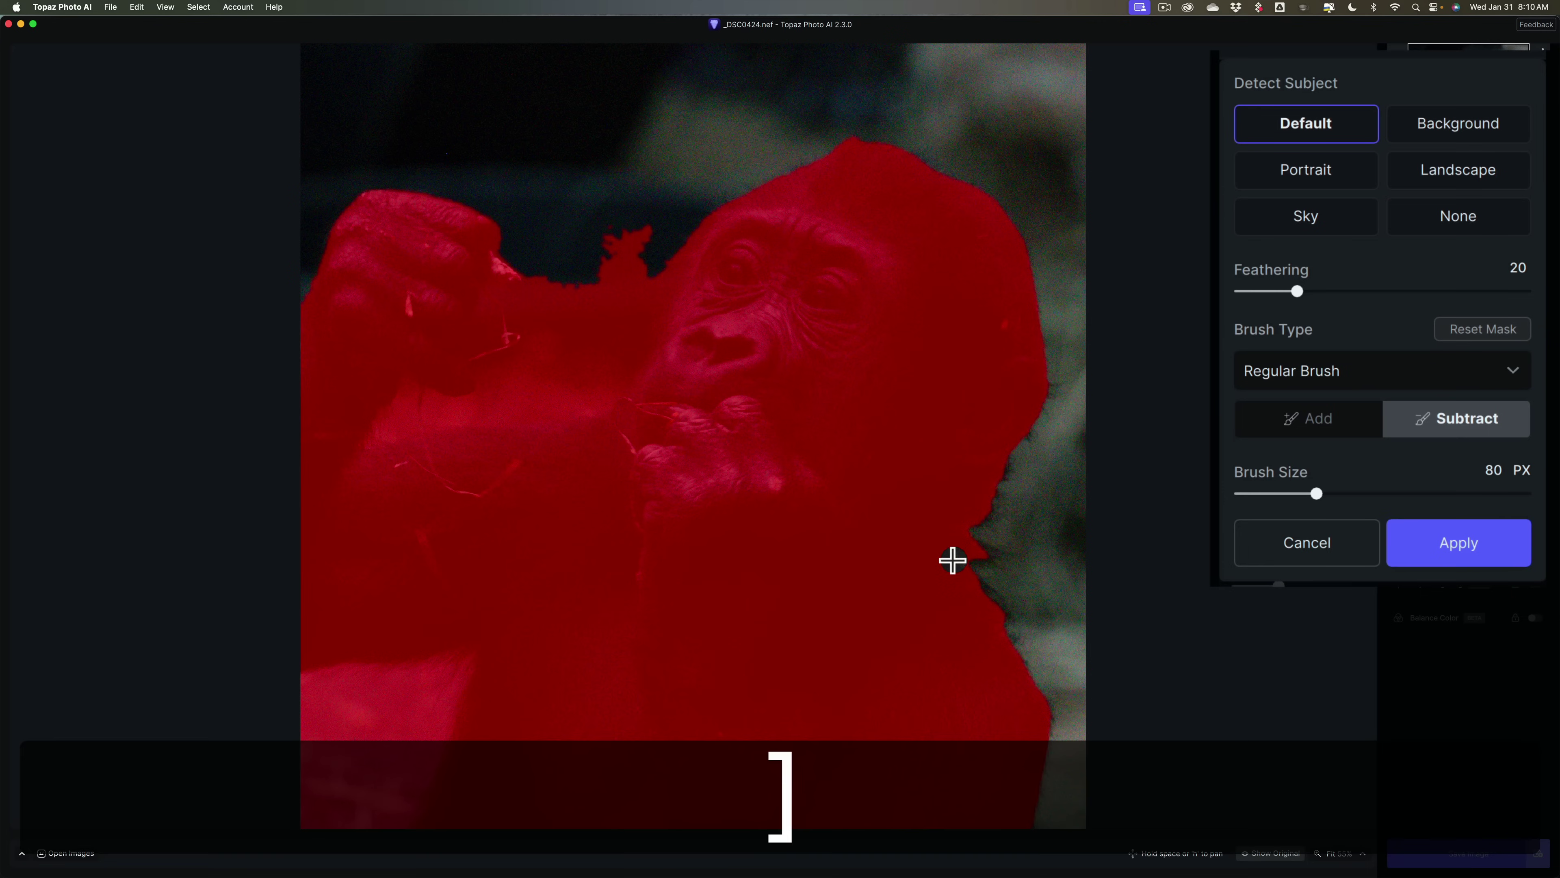
pyautogui.press(']')
pyautogui.press(']')
pyautogui.press(']')
pyautogui.press(']')
pyautogui.press(']')
pyautogui.press(']')
pyautogui.press(']')
pyautogui.press(']')
pyautogui.moveTo(1081, 767)
pyautogui.mouseDown()
pyautogui.moveTo(803, 755)
pyautogui.moveTo(431, 802)
pyautogui.moveTo(825, 669)
pyautogui.moveTo(1162, 623)
pyautogui.moveTo(511, 676)
pyautogui.moveTo(523, 670)
pyautogui.moveTo(491, 563)
pyautogui.moveTo(503, 551)
pyautogui.moveTo(634, 543)
pyautogui.moveTo(711, 566)
pyautogui.moveTo(710, 515)
pyautogui.mouseUp()
pyautogui.moveTo(485, 548)
pyautogui.mouseDown()
pyautogui.moveTo(348, 592)
pyautogui.moveTo(336, 631)
pyautogui.moveTo(372, 737)
pyautogui.moveTo(348, 753)
pyautogui.moveTo(358, 767)
pyautogui.moveTo(458, 753)
pyautogui.moveTo(643, 776)
pyautogui.mouseUp()
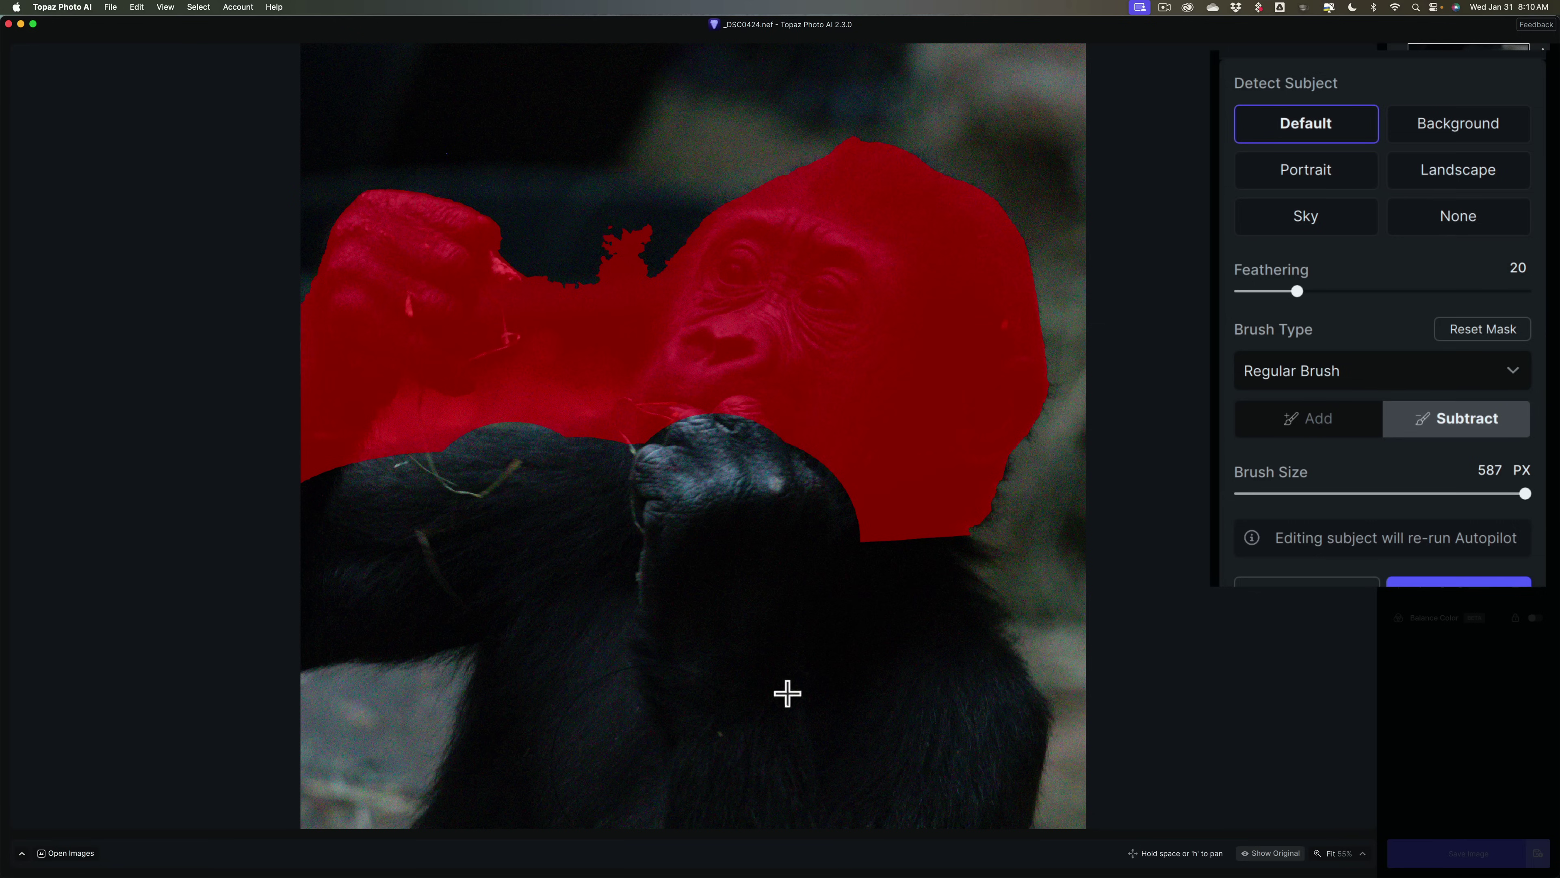
pyautogui.moveTo(454, 590)
pyautogui.mouseDown()
pyautogui.moveTo(502, 523)
pyautogui.moveTo(529, 378)
pyautogui.moveTo(632, 246)
pyautogui.moveTo(574, 403)
pyautogui.moveTo(551, 298)
pyautogui.moveTo(518, 449)
pyautogui.moveTo(414, 468)
pyautogui.moveTo(428, 445)
pyautogui.moveTo(477, 453)
pyautogui.mouseUp()
pyautogui.press('[')
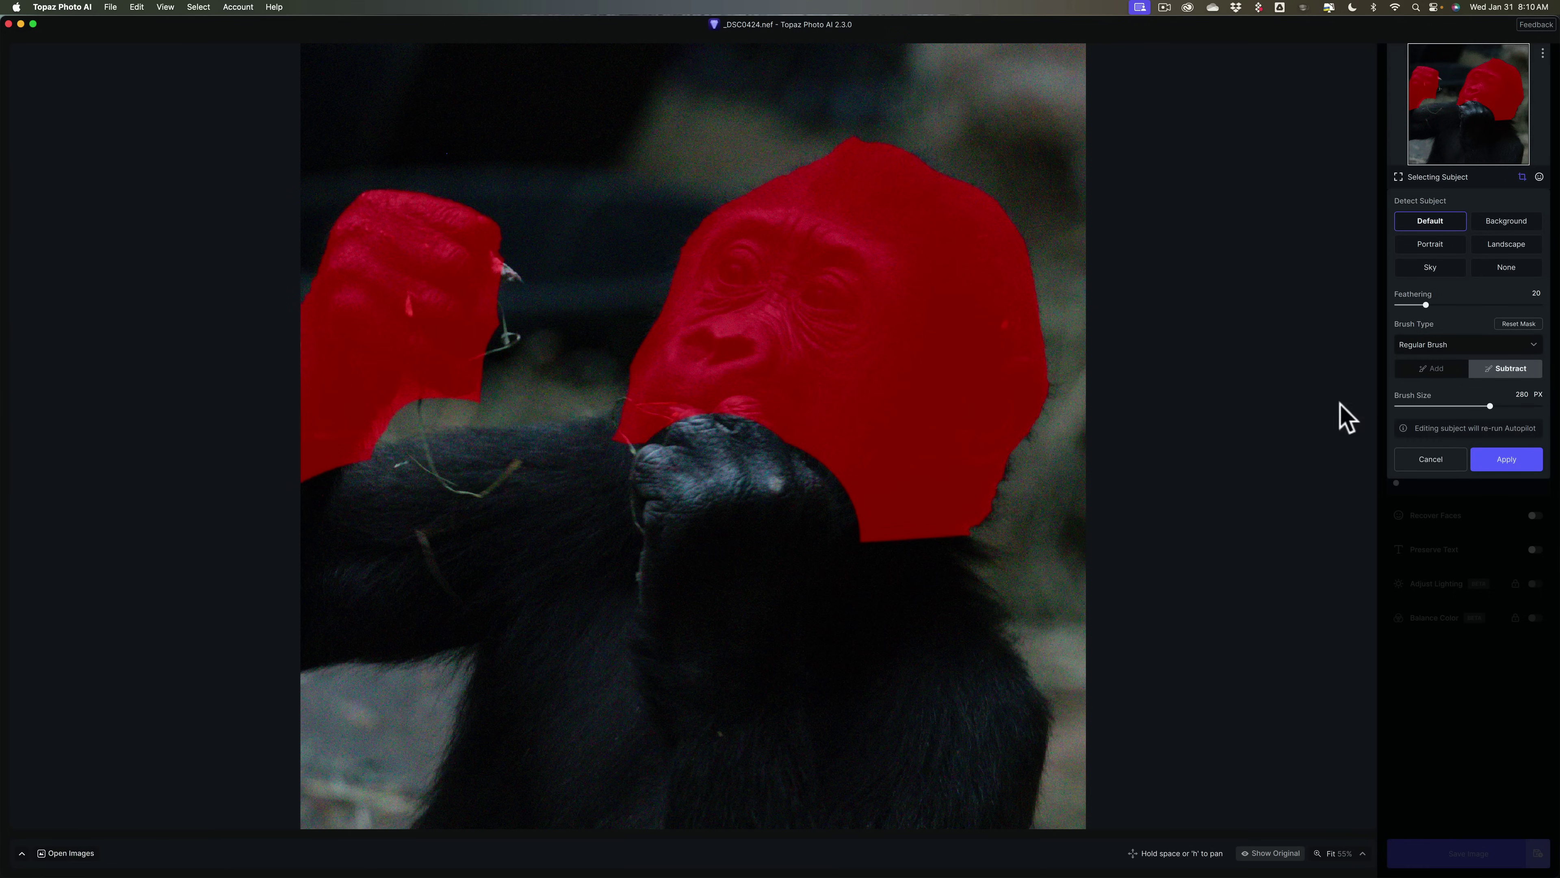
pyautogui.click(1494, 459)
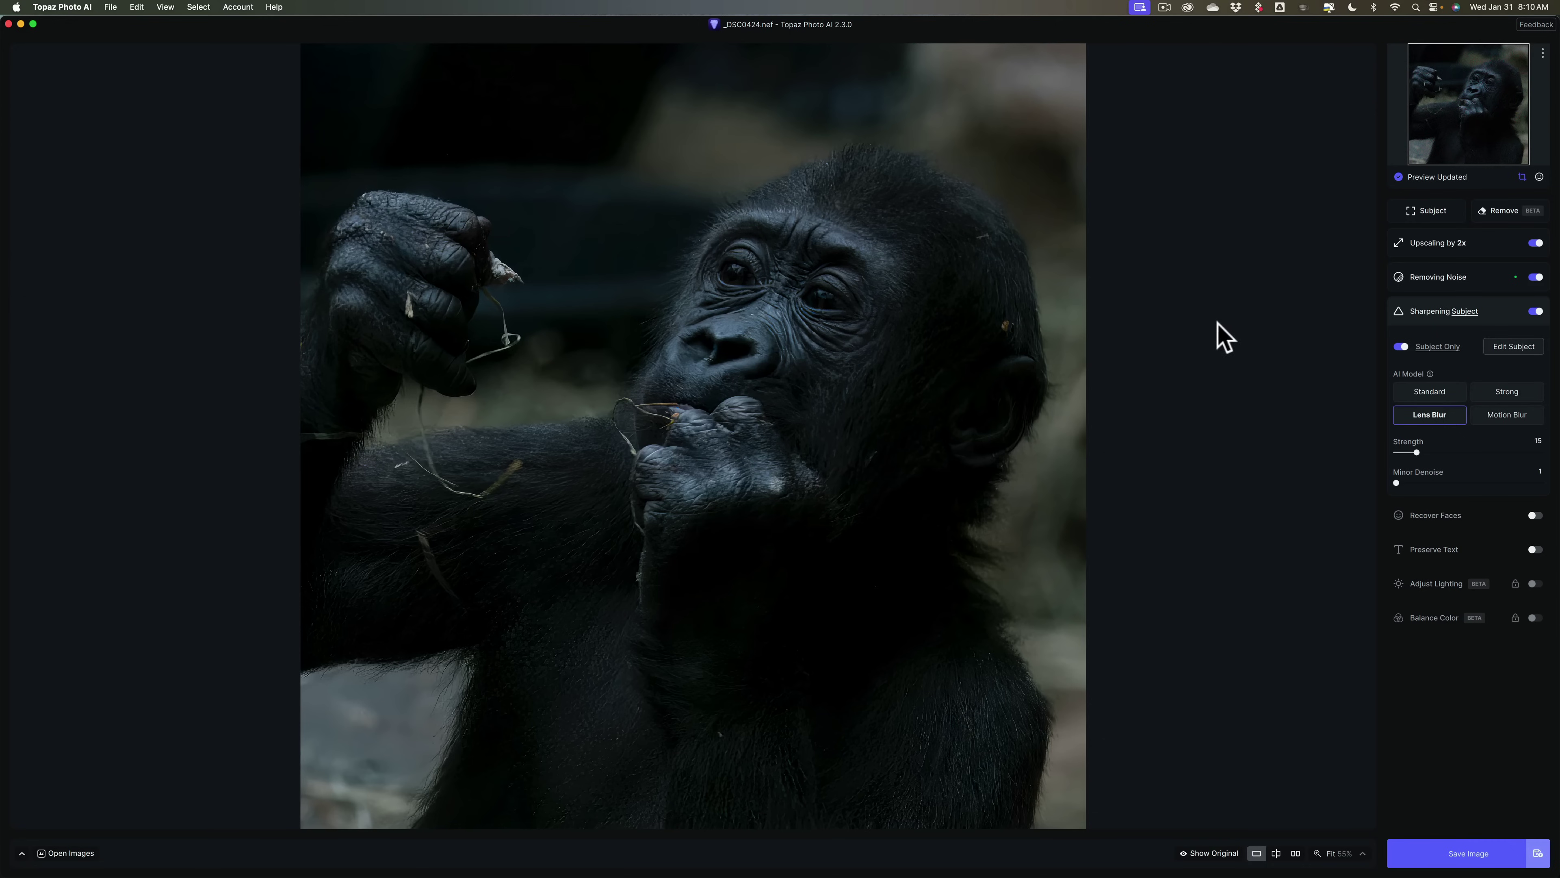
# Open Export Settings to save the enhanced gorilla image as a DNG
pyautogui.click(1466, 856)
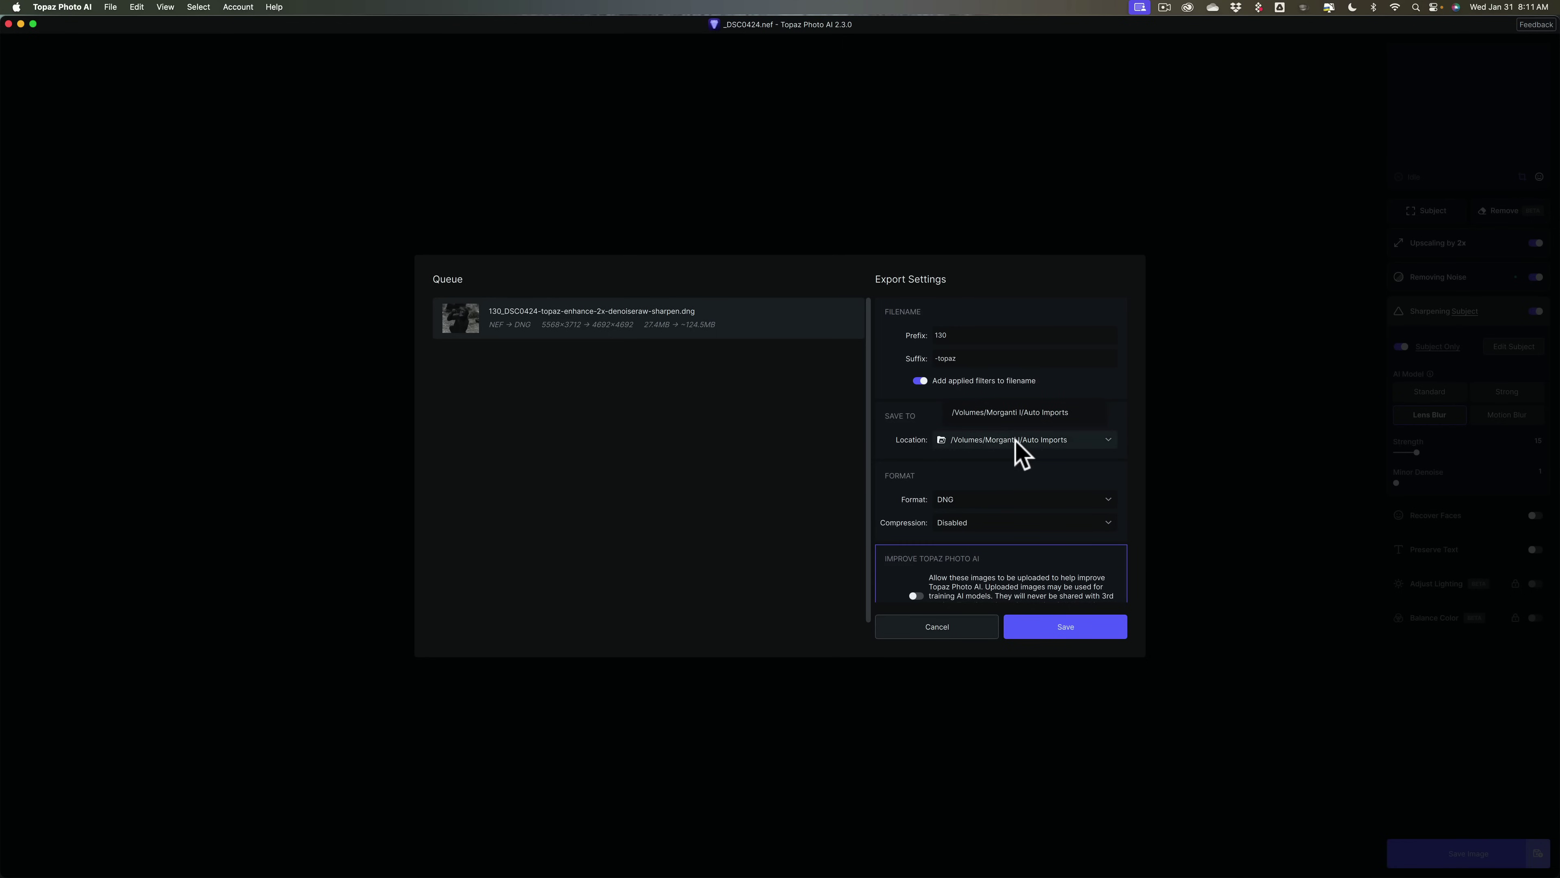
# Export the DNG to the Desktop folder and close the queue once it finishes
pyautogui.click(1015, 440)
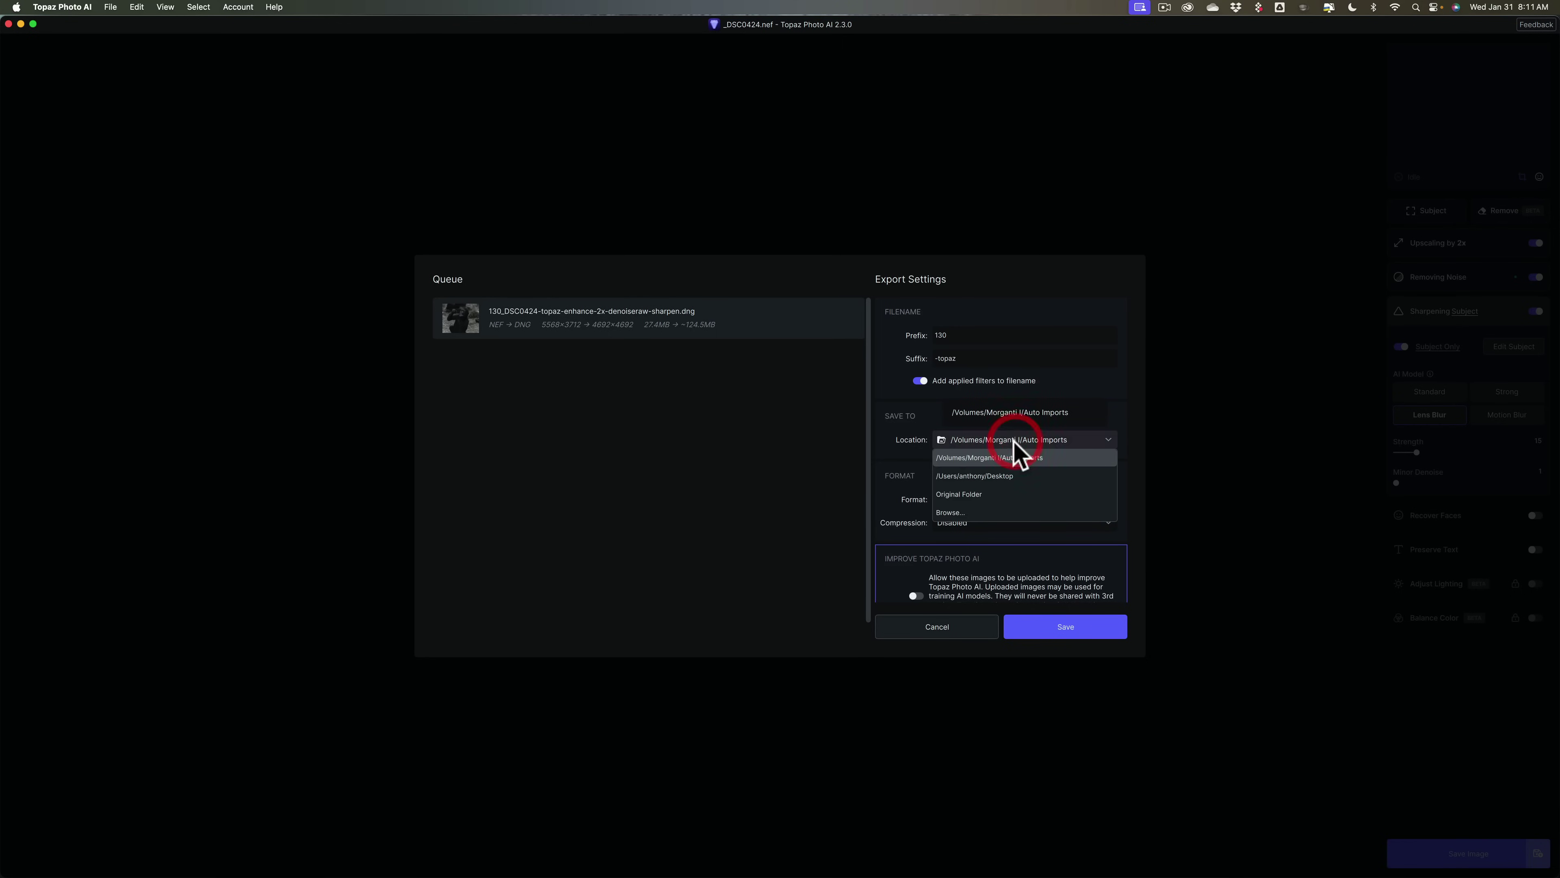
pyautogui.click(977, 476)
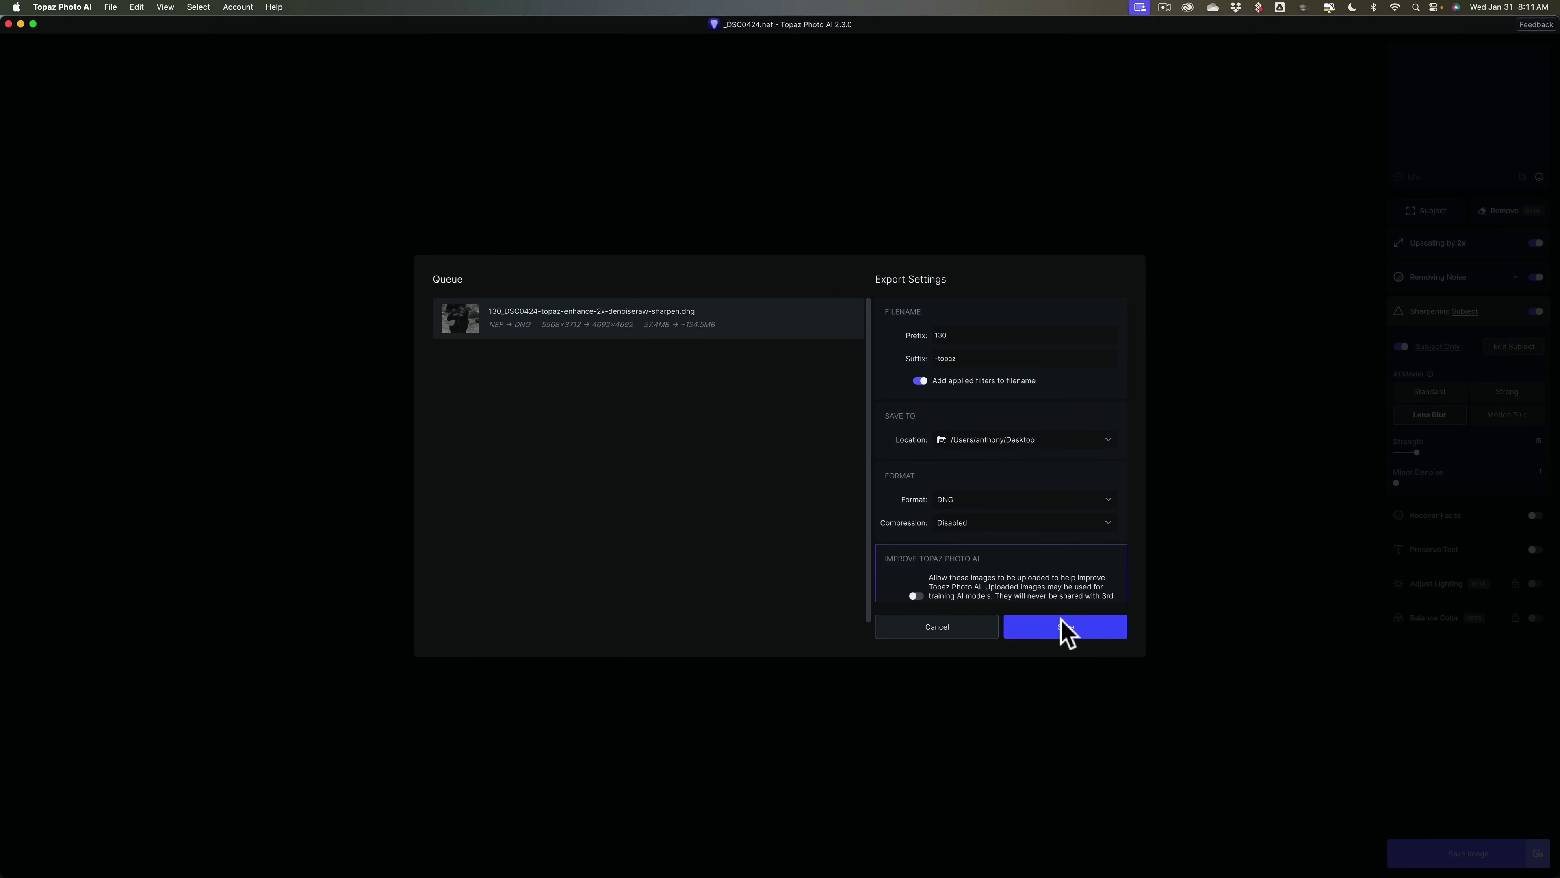
pyautogui.click(1066, 628)
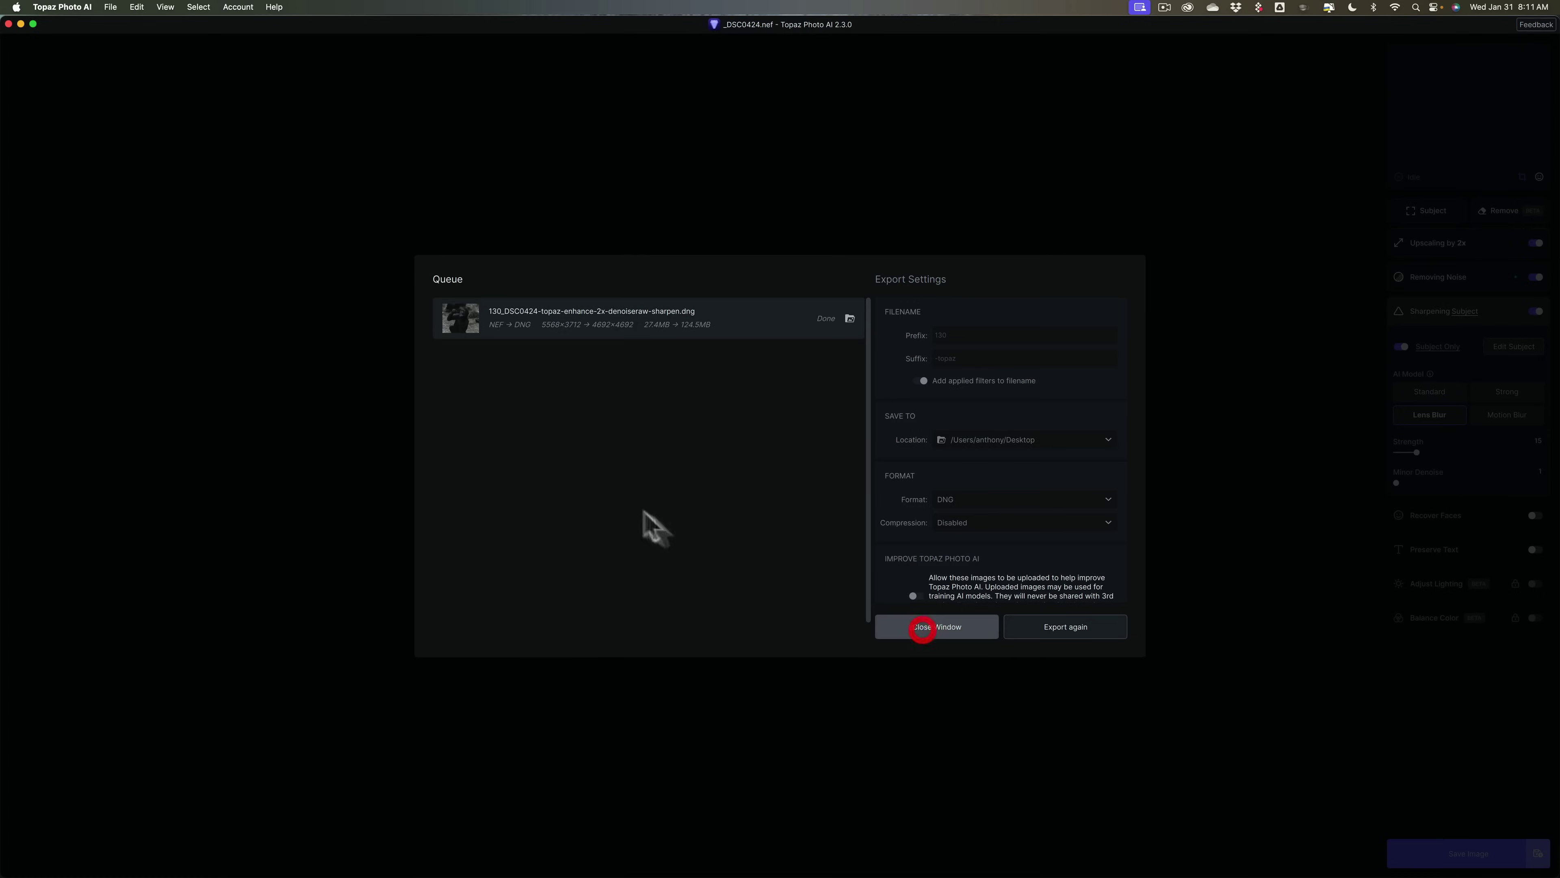
pyautogui.click(923, 628)
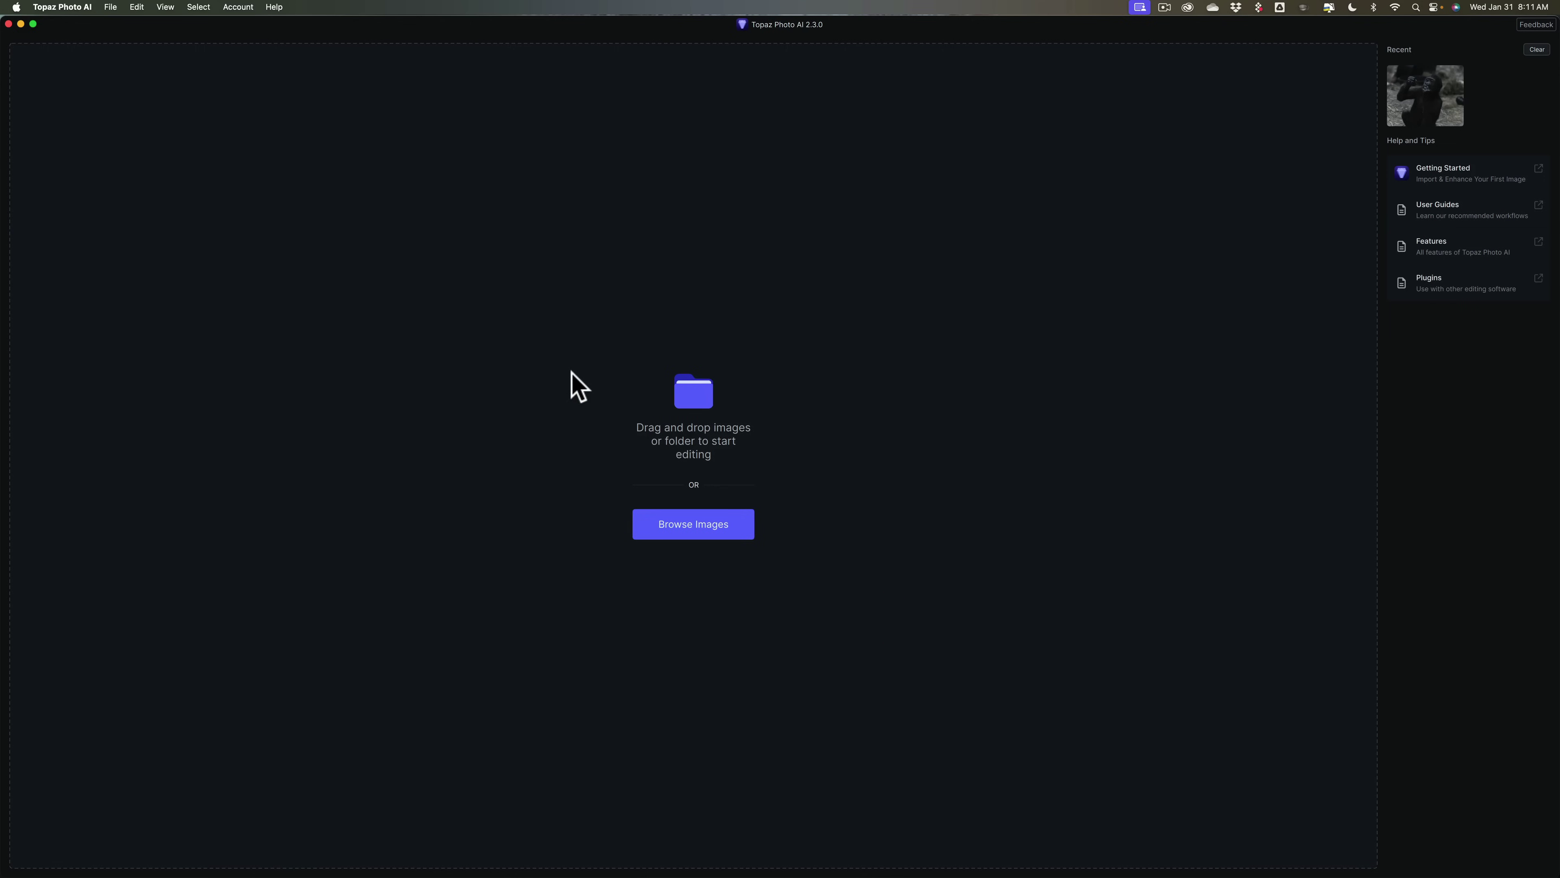
# Quit Photo AI, move the exported DNG to mid-desktop and open it in Camera Raw
pyautogui.press('super+q')
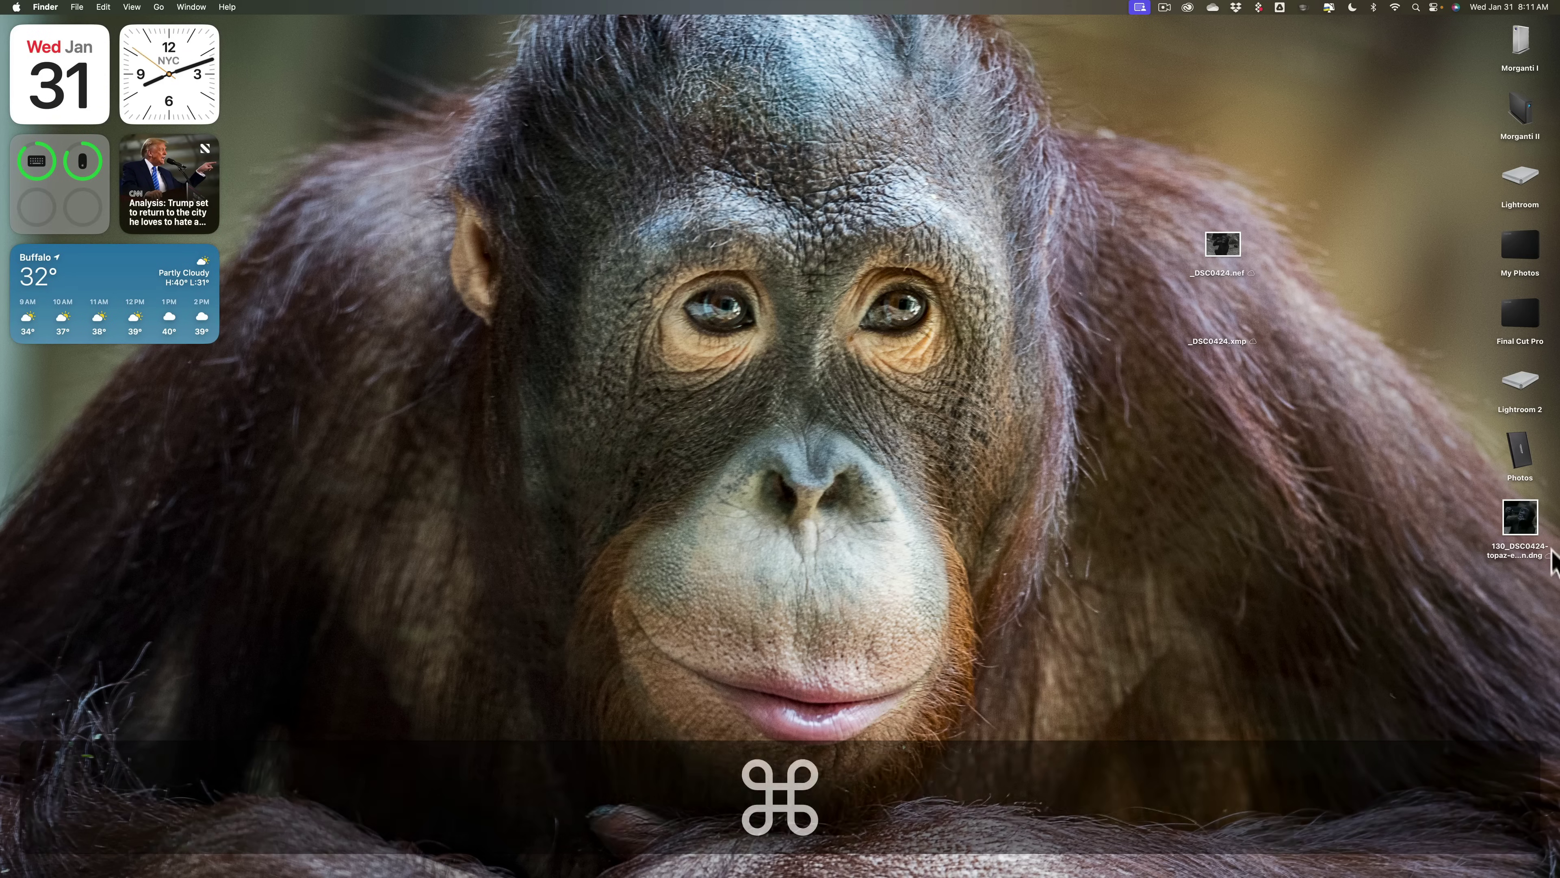
pyautogui.moveTo(1521, 523); pyautogui.dragTo(993, 418)
pyautogui.click(997, 381)
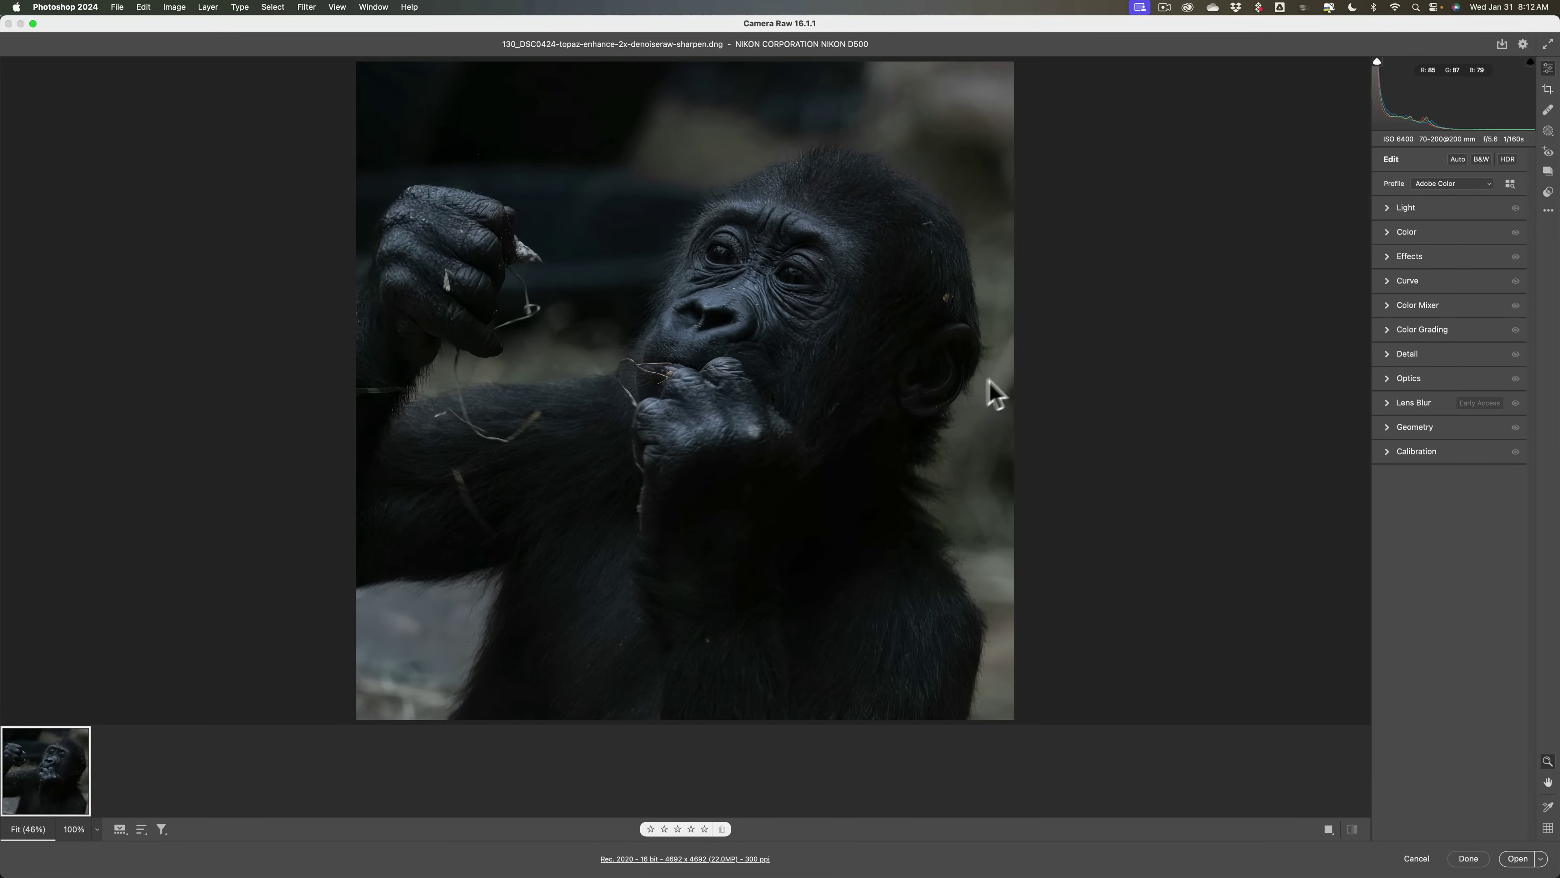
# In Camera Raw set Shadows +100 and Highlights -34, raise Whites, and Saturation to +13
pyautogui.click(1393, 209)
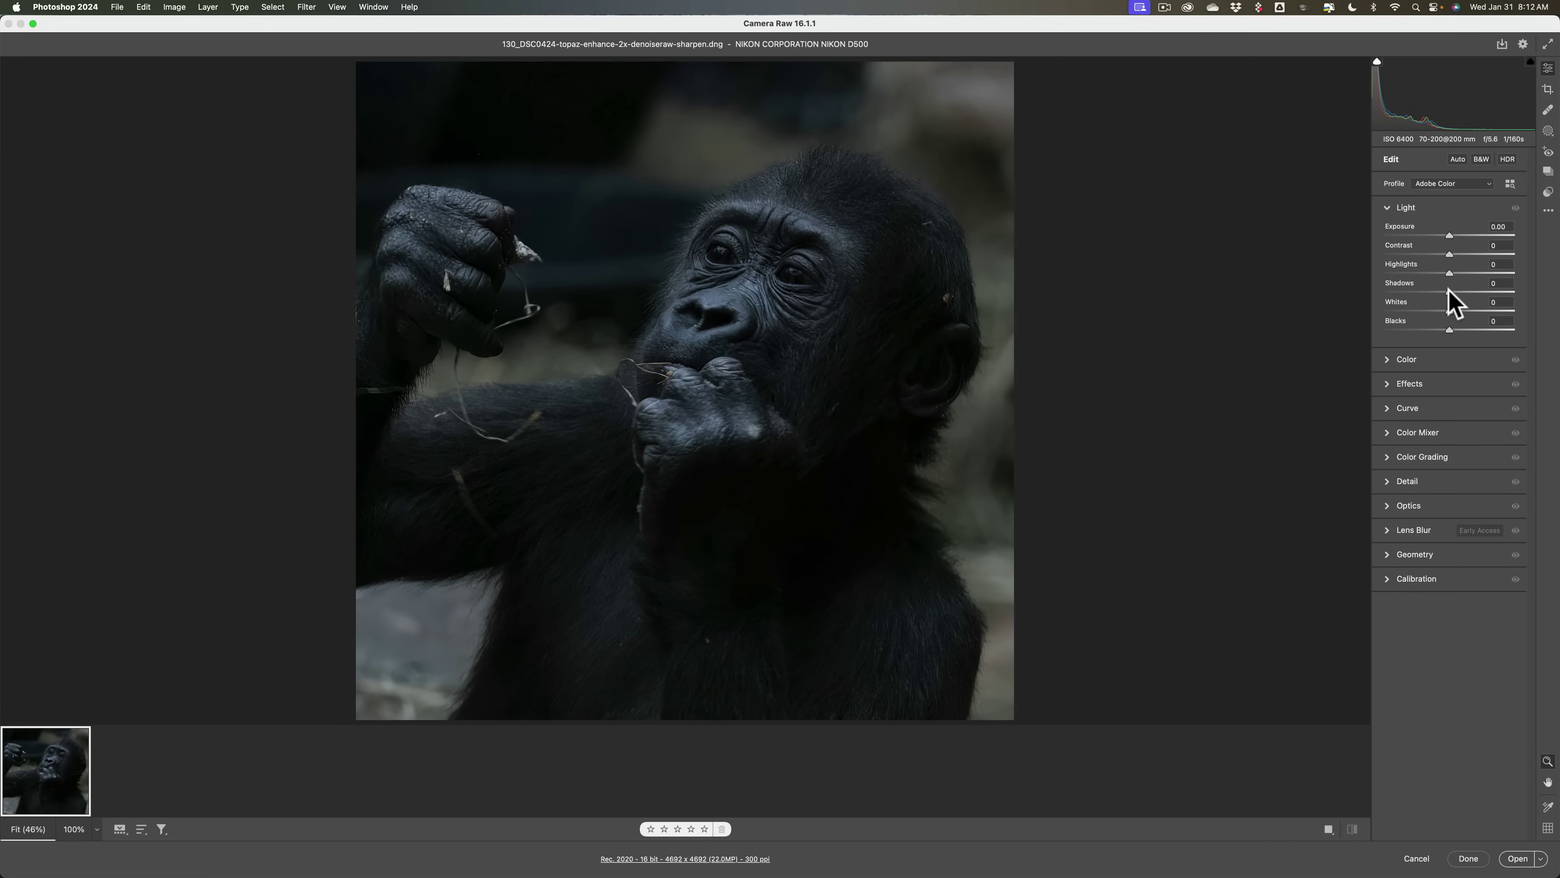
pyautogui.moveTo(1449, 291); pyautogui.dragTo(1548, 291)
pyautogui.moveTo(1449, 273); pyautogui.dragTo(1456, 234)
pyautogui.moveTo(1452, 310)
pyautogui.mouseDown()
pyautogui.moveTo(1497, 310)
pyautogui.moveTo(1430, 328)
pyautogui.mouseUp()
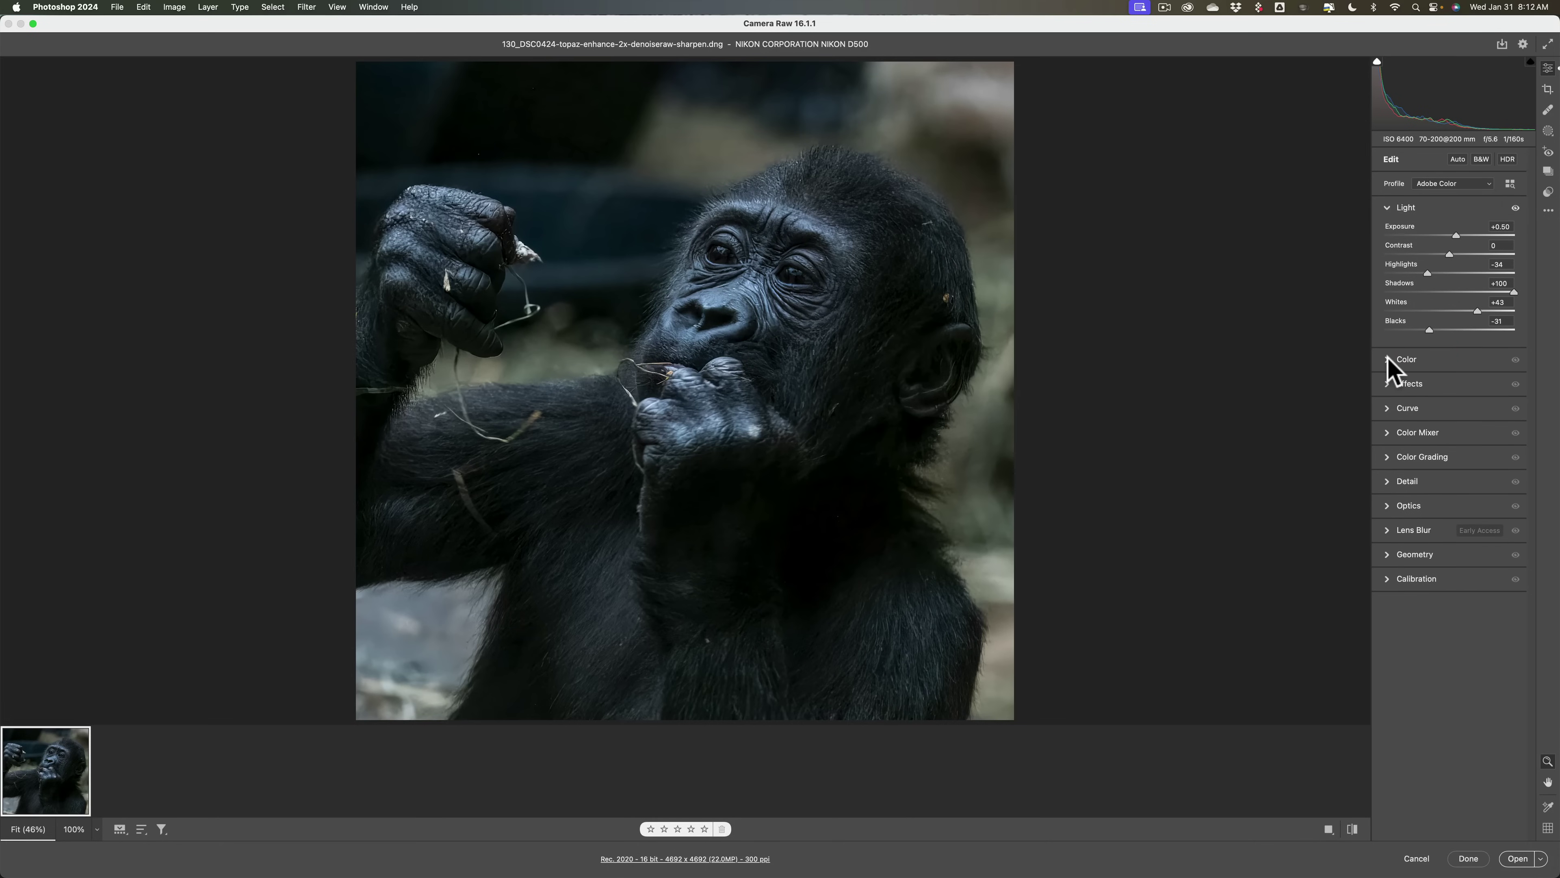
pyautogui.click(1388, 359)
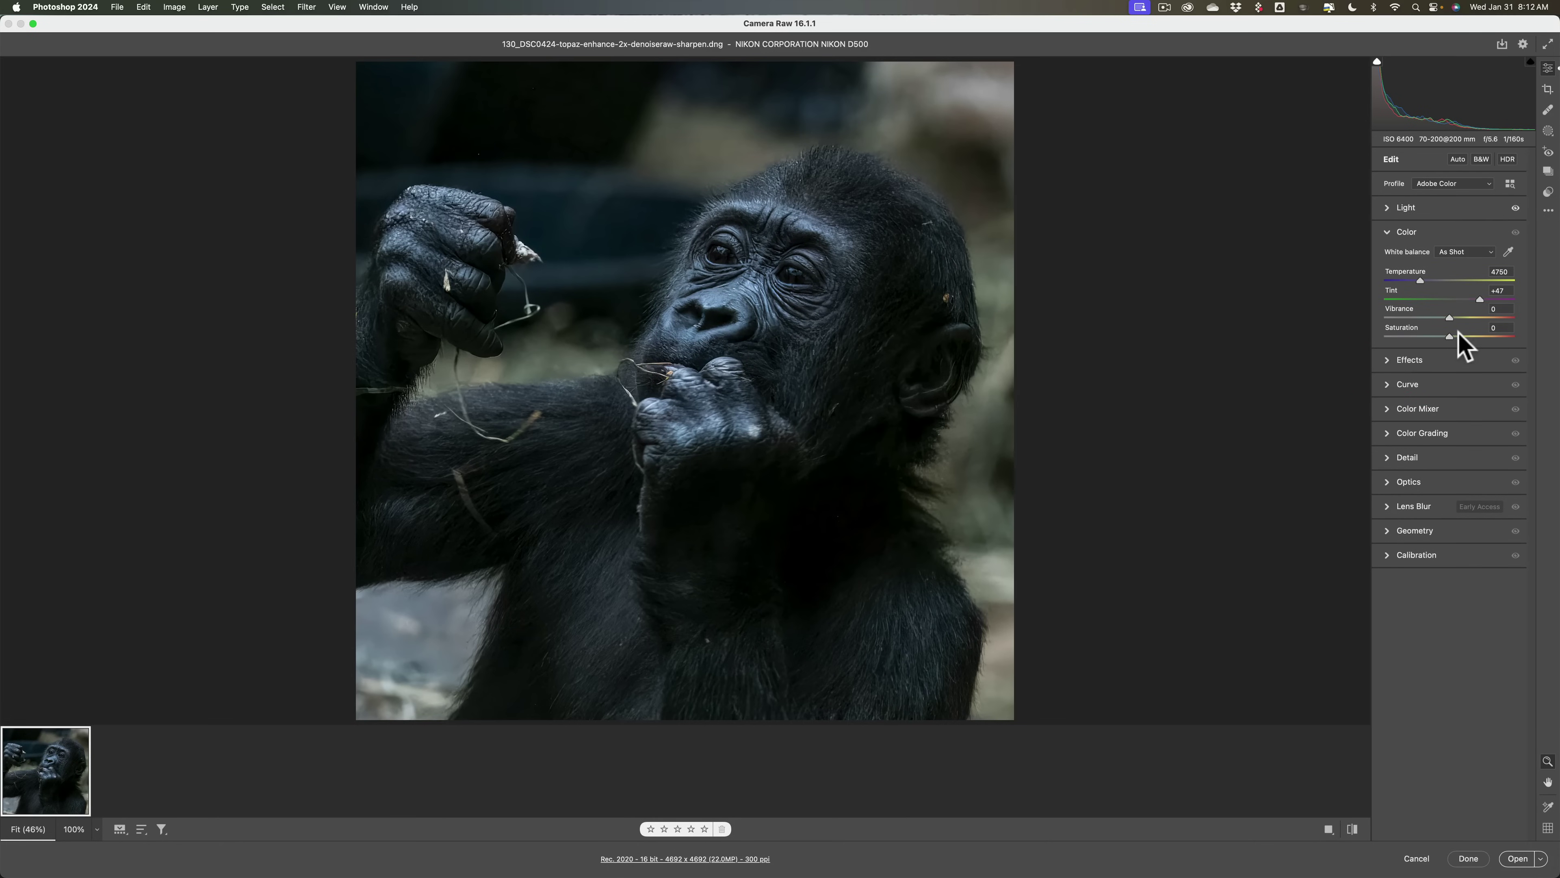
pyautogui.moveTo(1449, 337); pyautogui.dragTo(1457, 337)
pyautogui.click(1458, 335)
# Open the adjusted image in Photoshop, then quit Photoshop without saving
pyautogui.click(1517, 858)
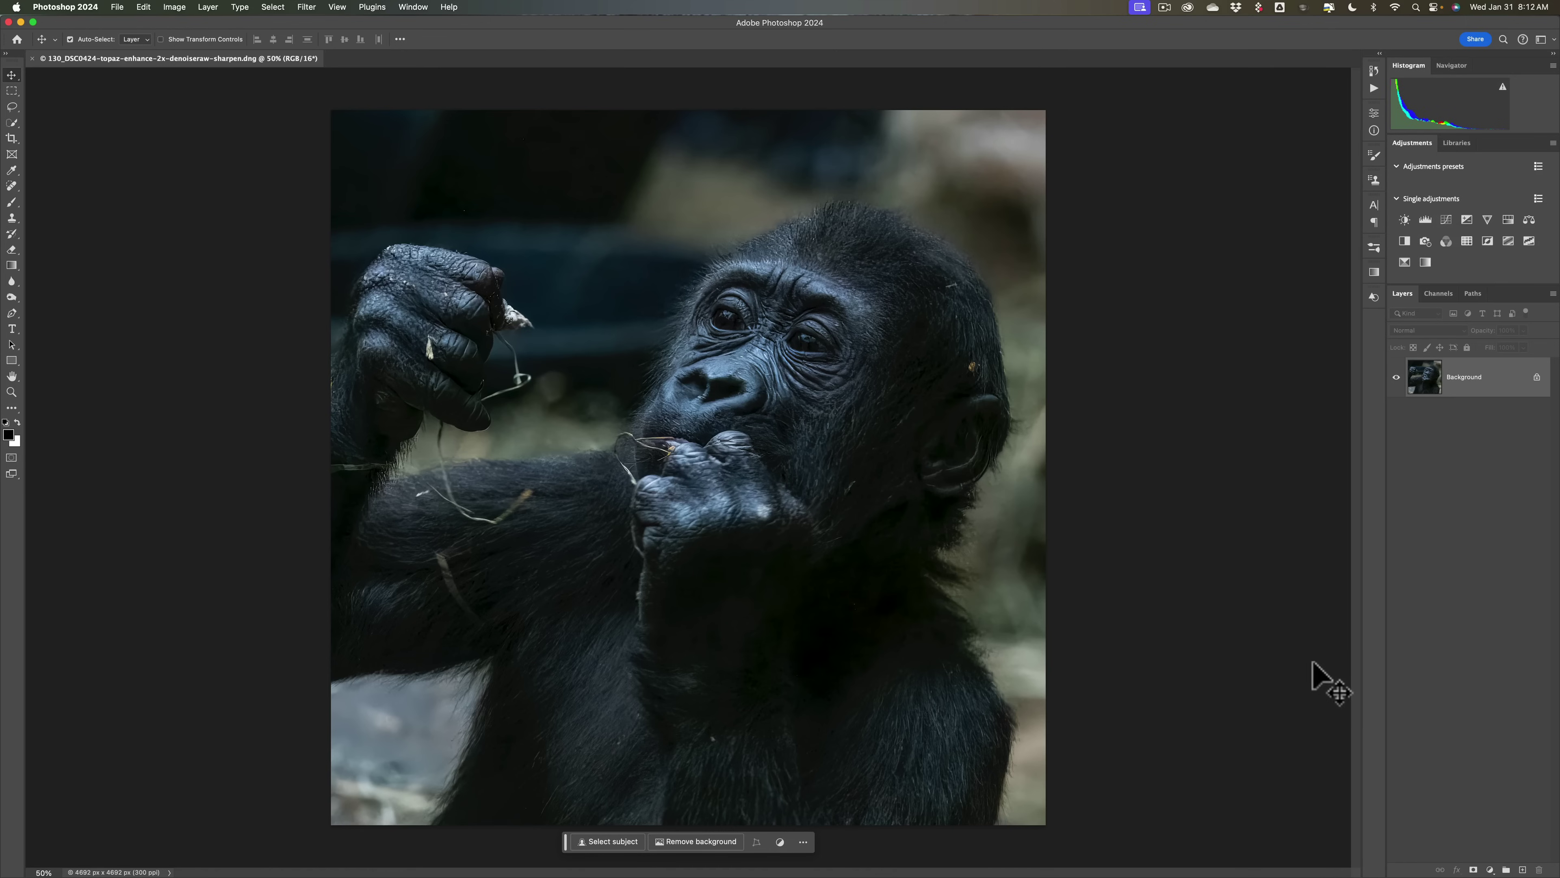
pyautogui.press('super+q')
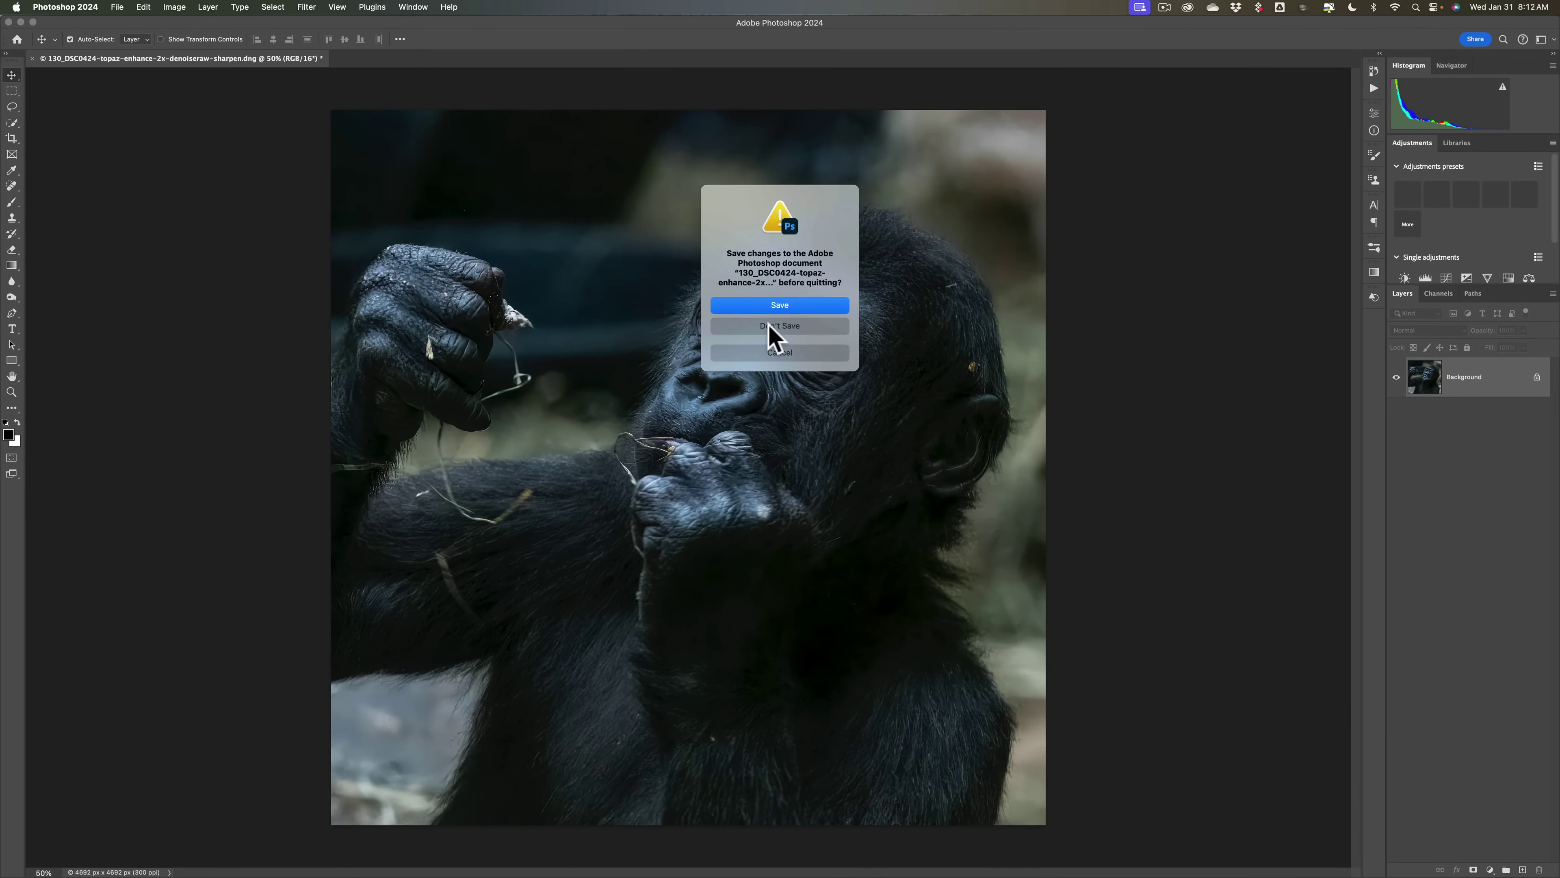
pyautogui.click(769, 332)
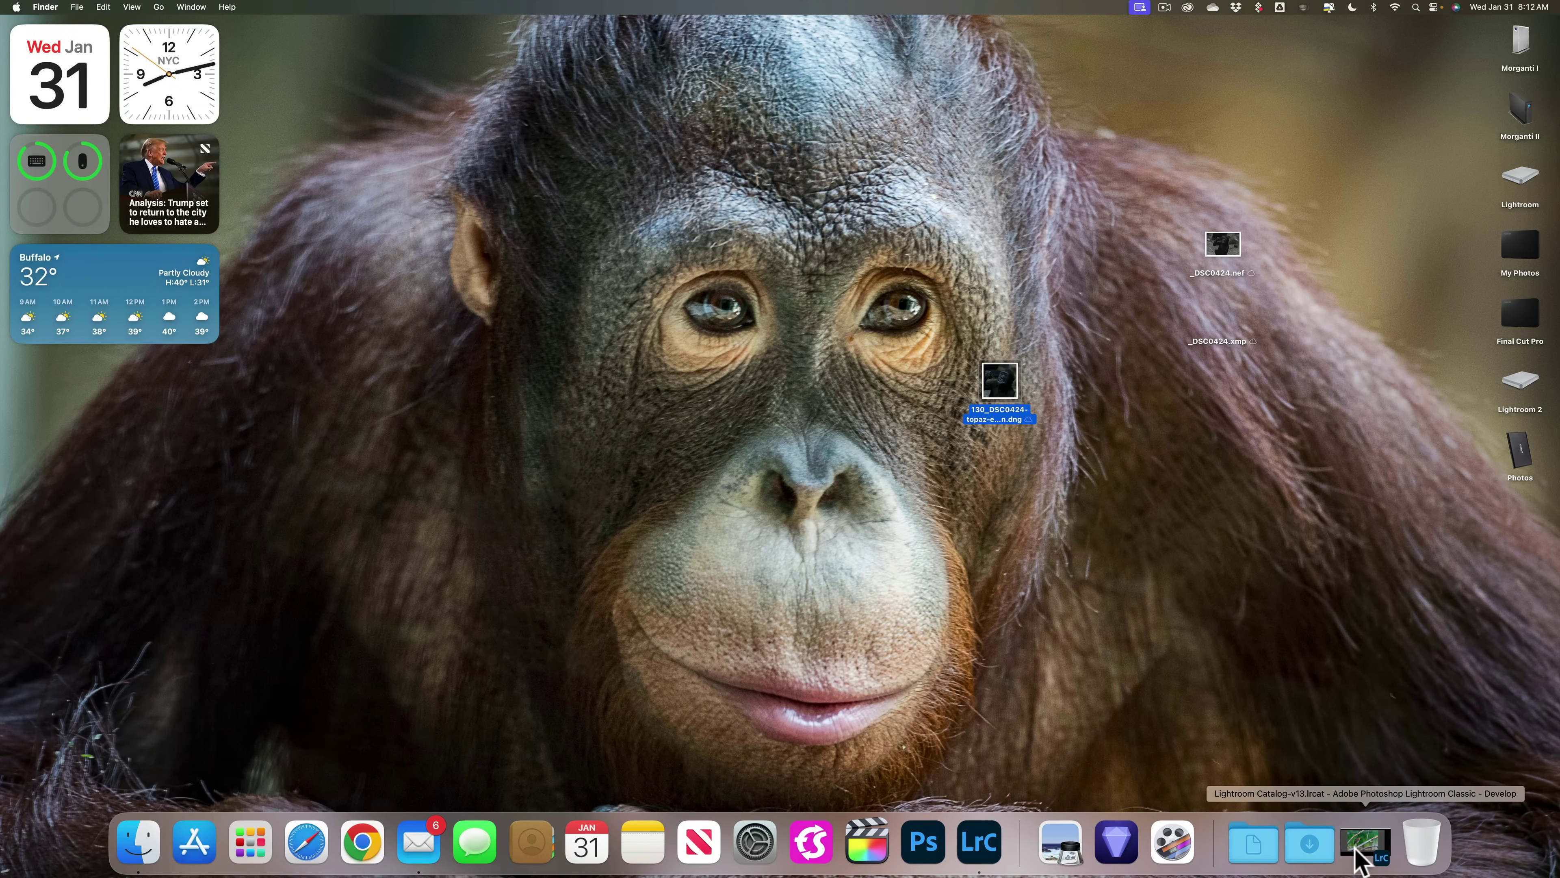
# Bring Lightroom Classic back and toggle Before/After on _DSC5267.NEF against its unedited original
pyautogui.click(1359, 854)
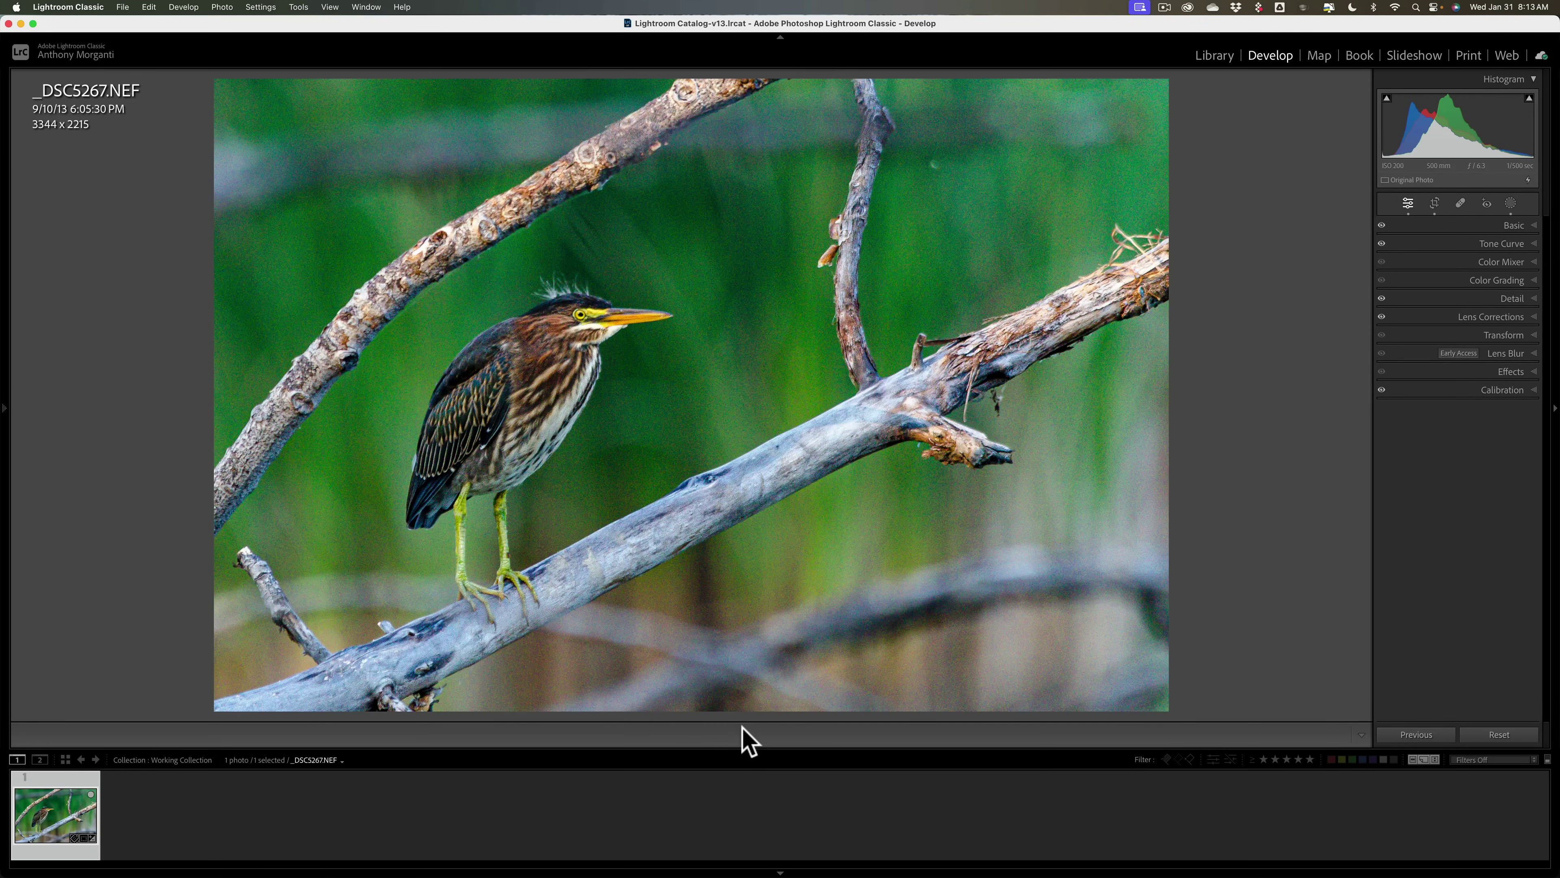
pyautogui.press('\\')
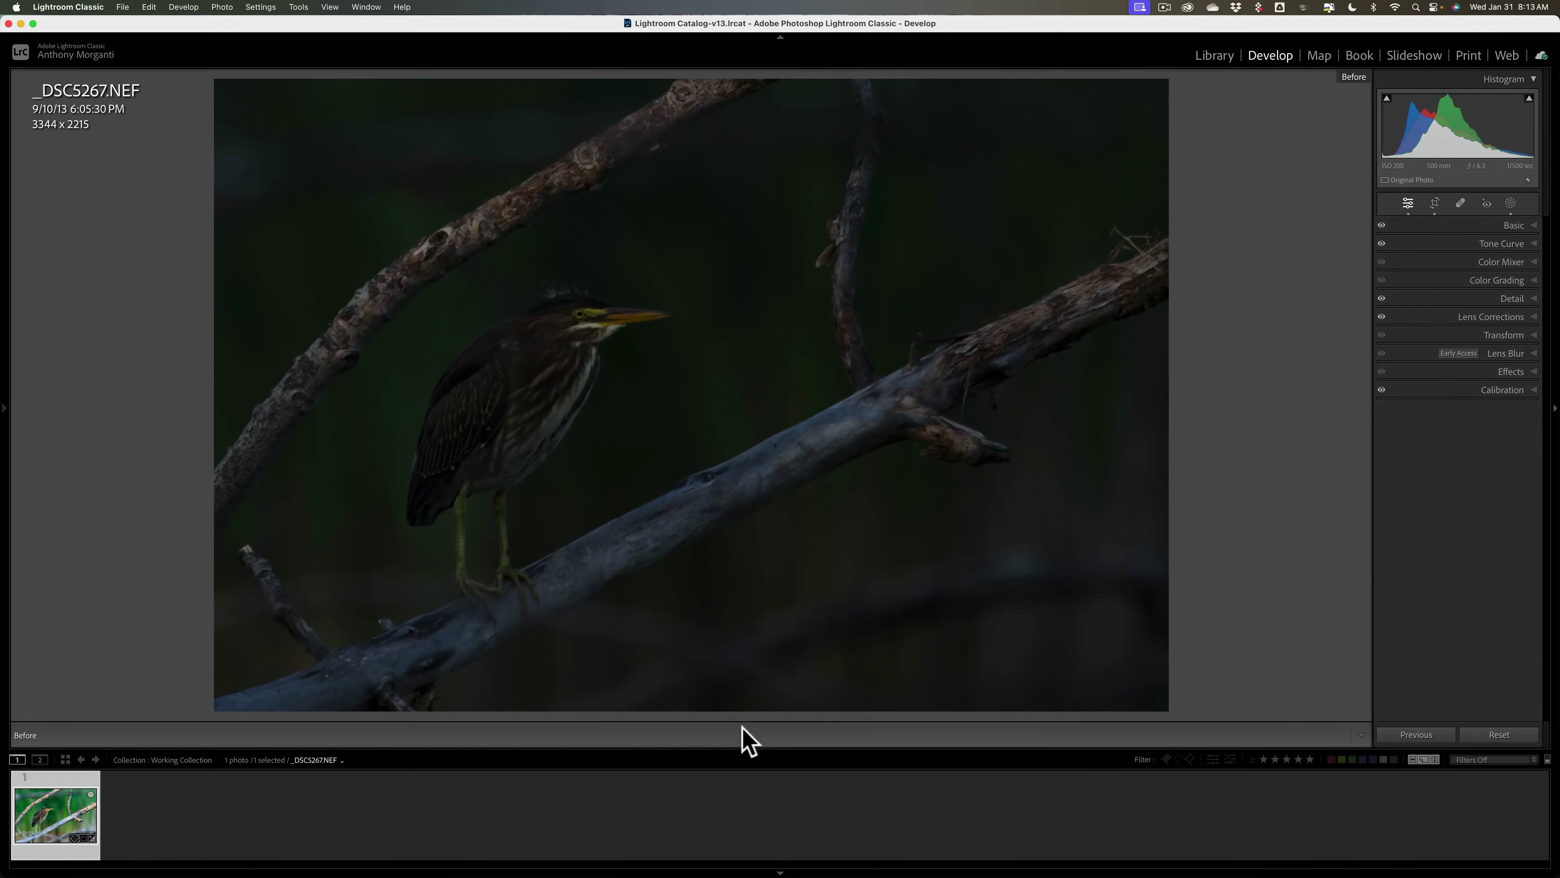
pyautogui.press('\\')
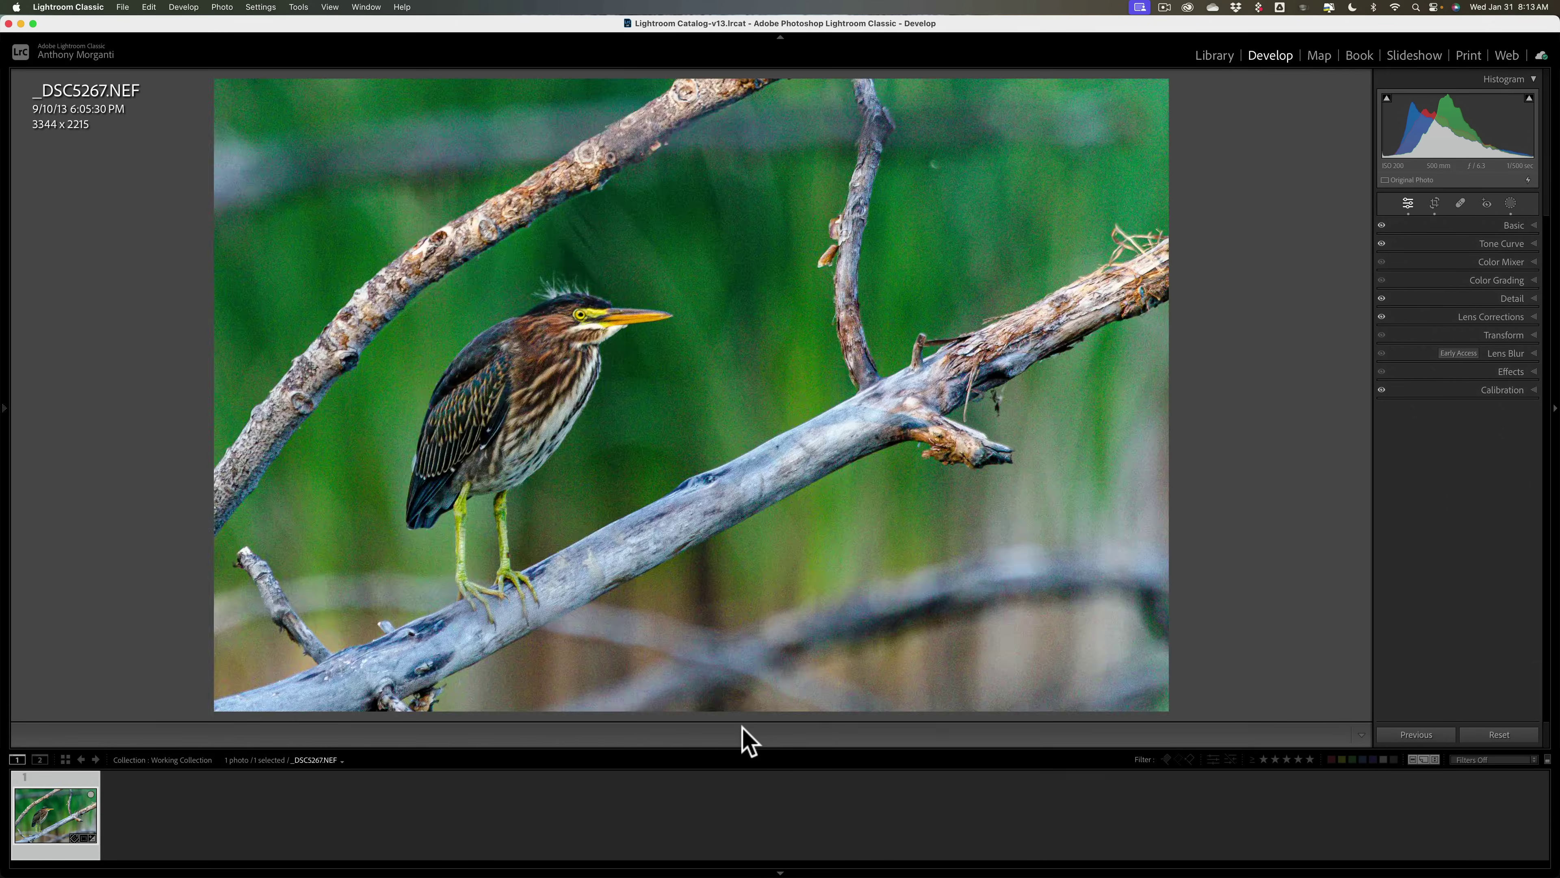
pyautogui.press('\\')
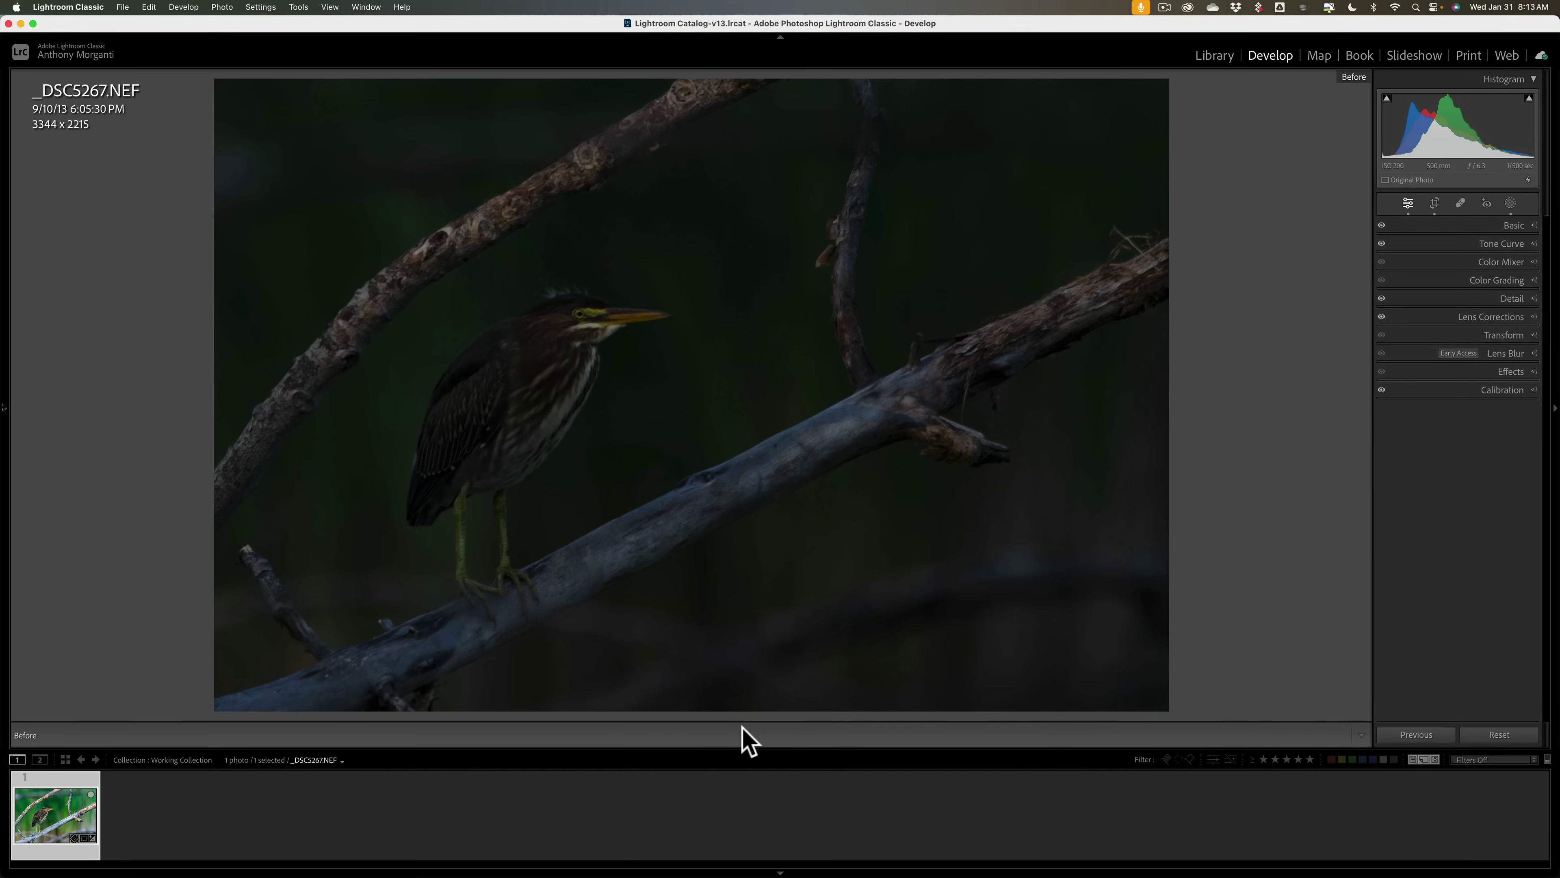
pyautogui.press('\\')
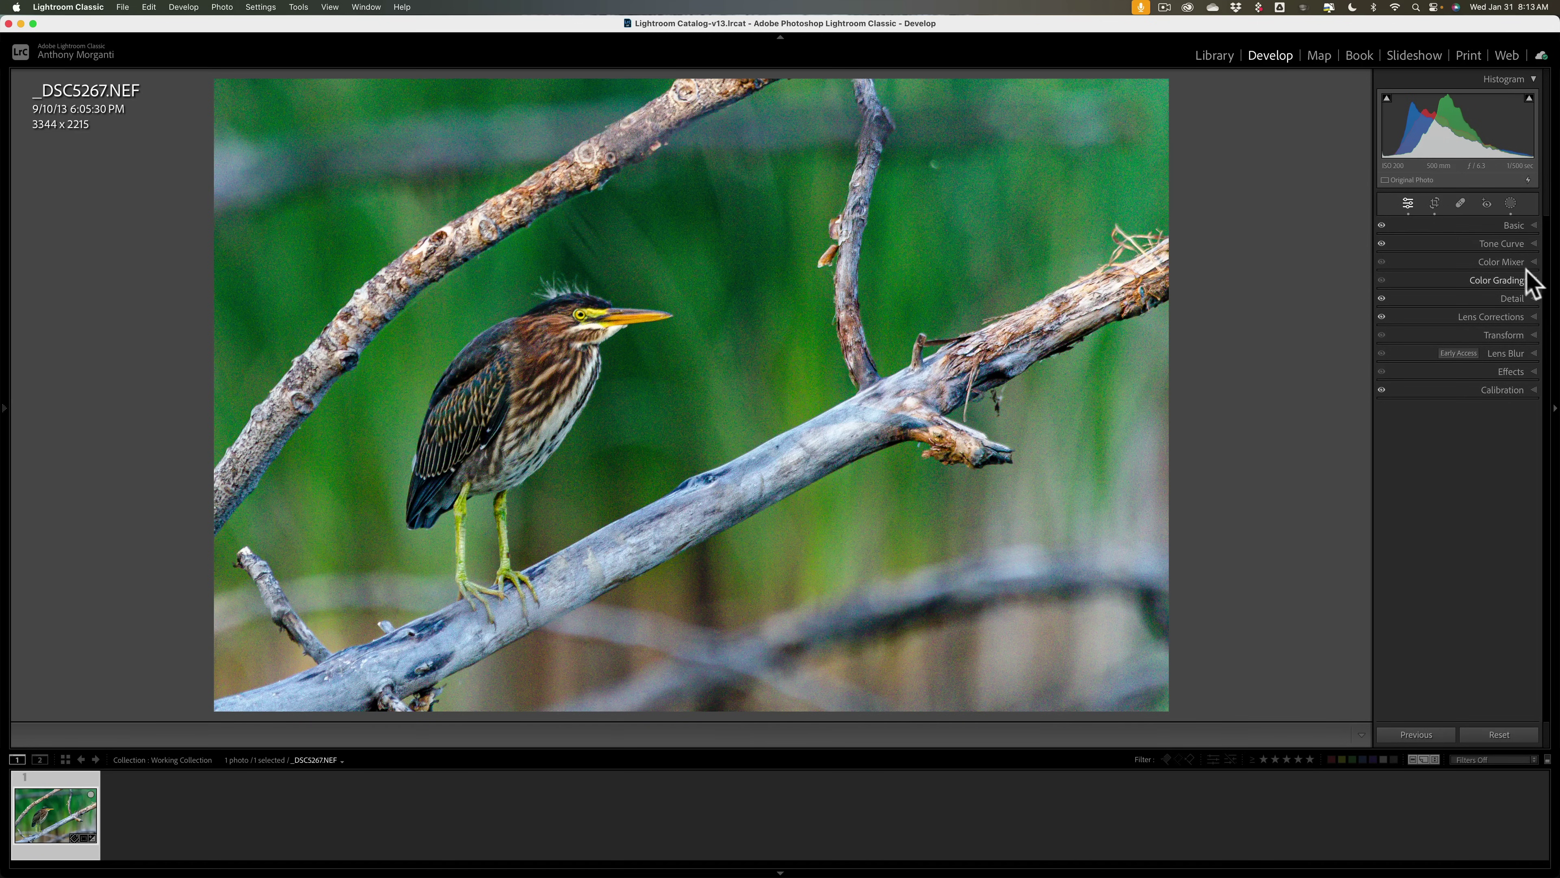
# Review the photo's current crop in the Crop tool, comparing Before/After in between, keeping the crop
pyautogui.click(1435, 203)
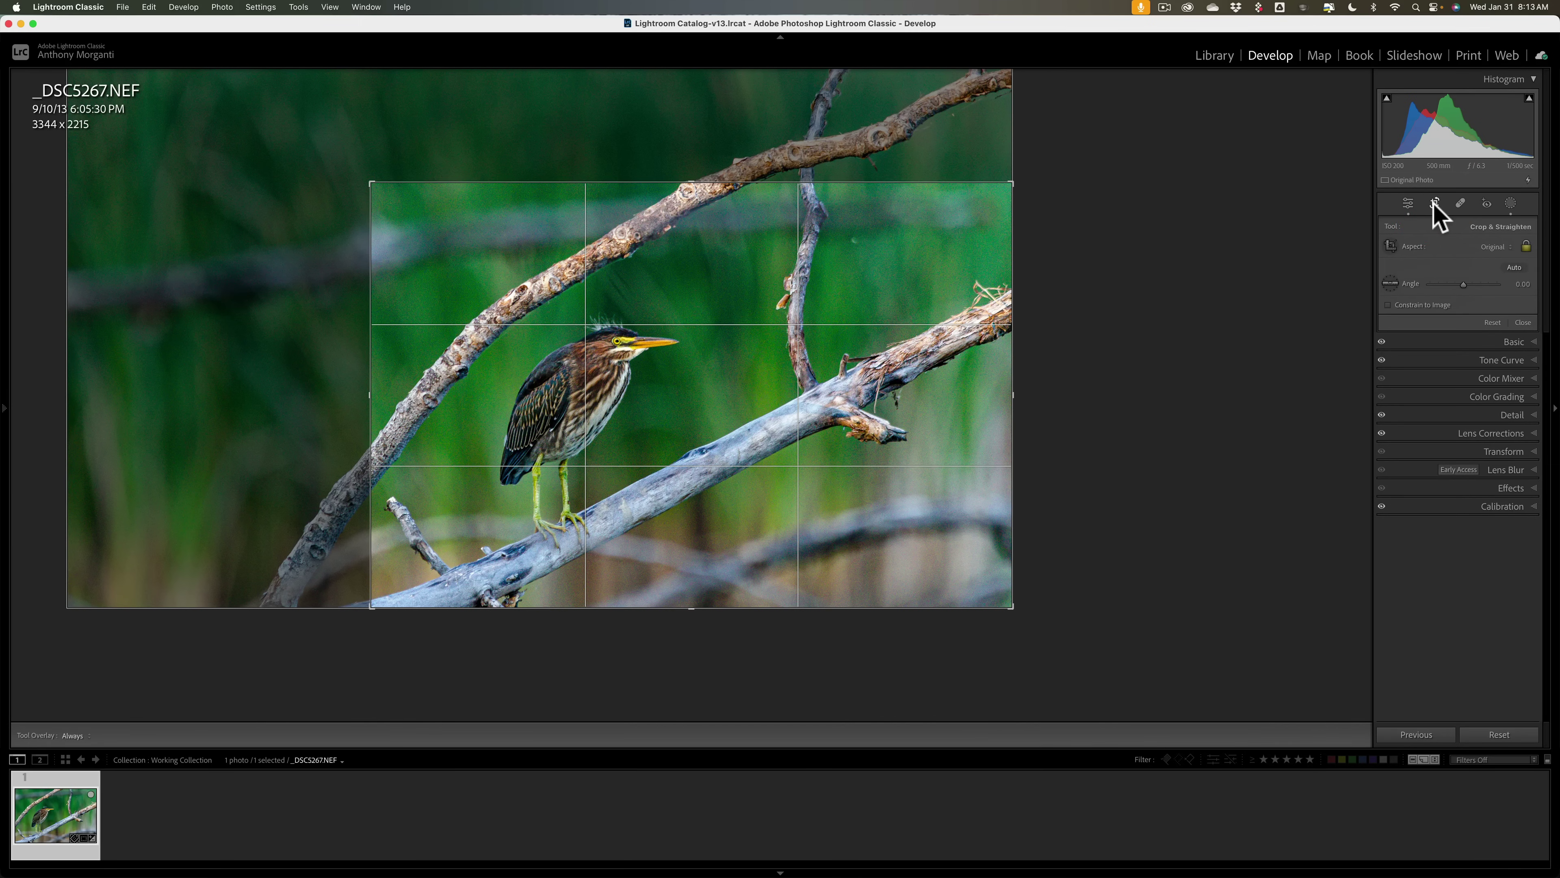
pyautogui.click(1435, 204)
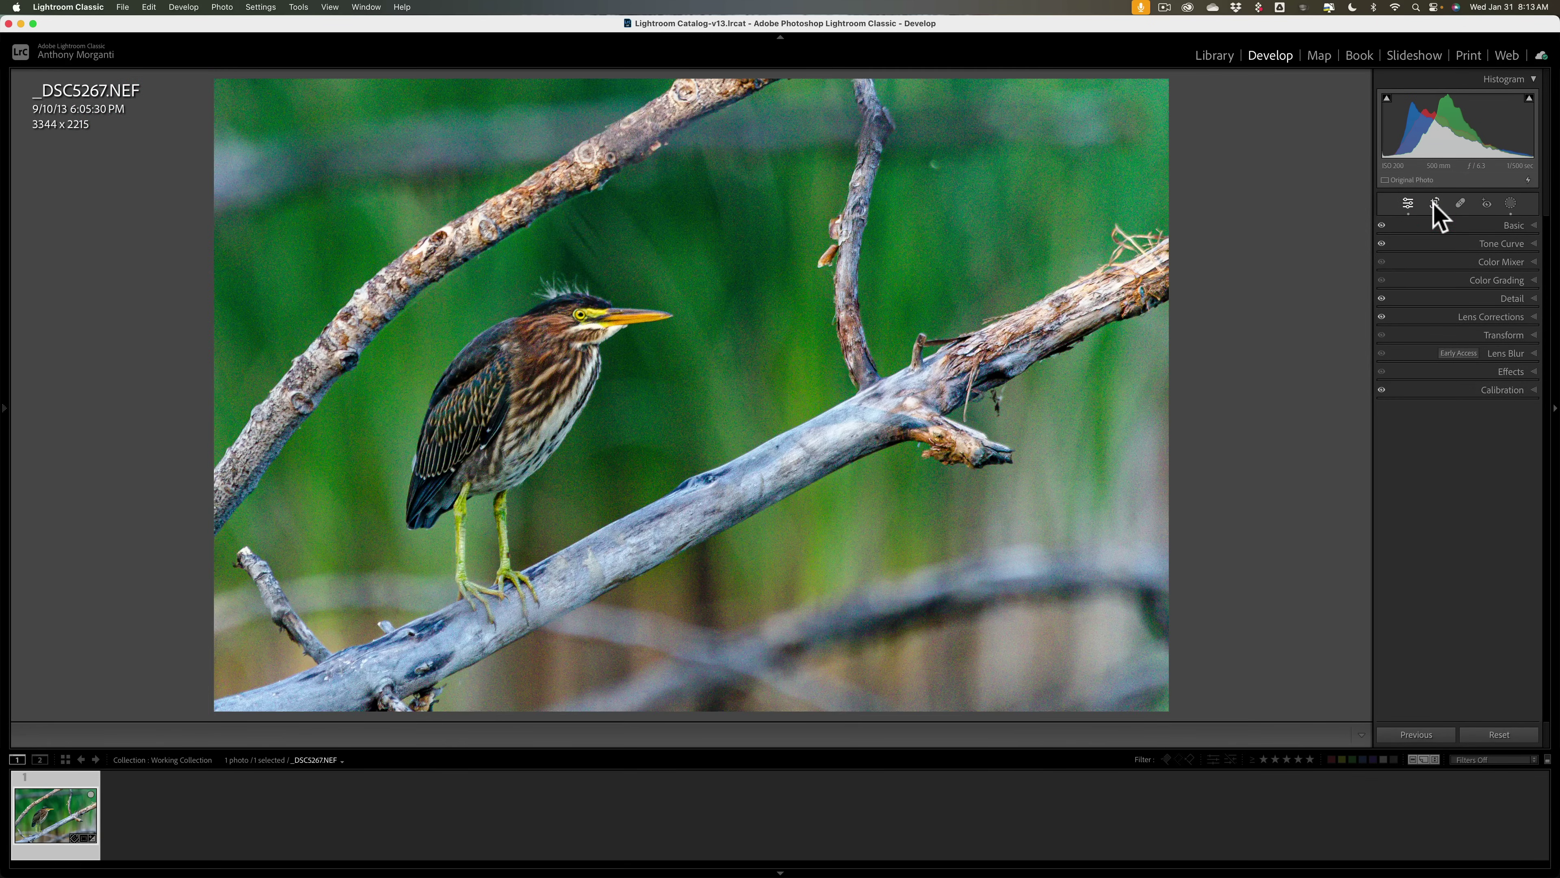
pyautogui.press('\\')
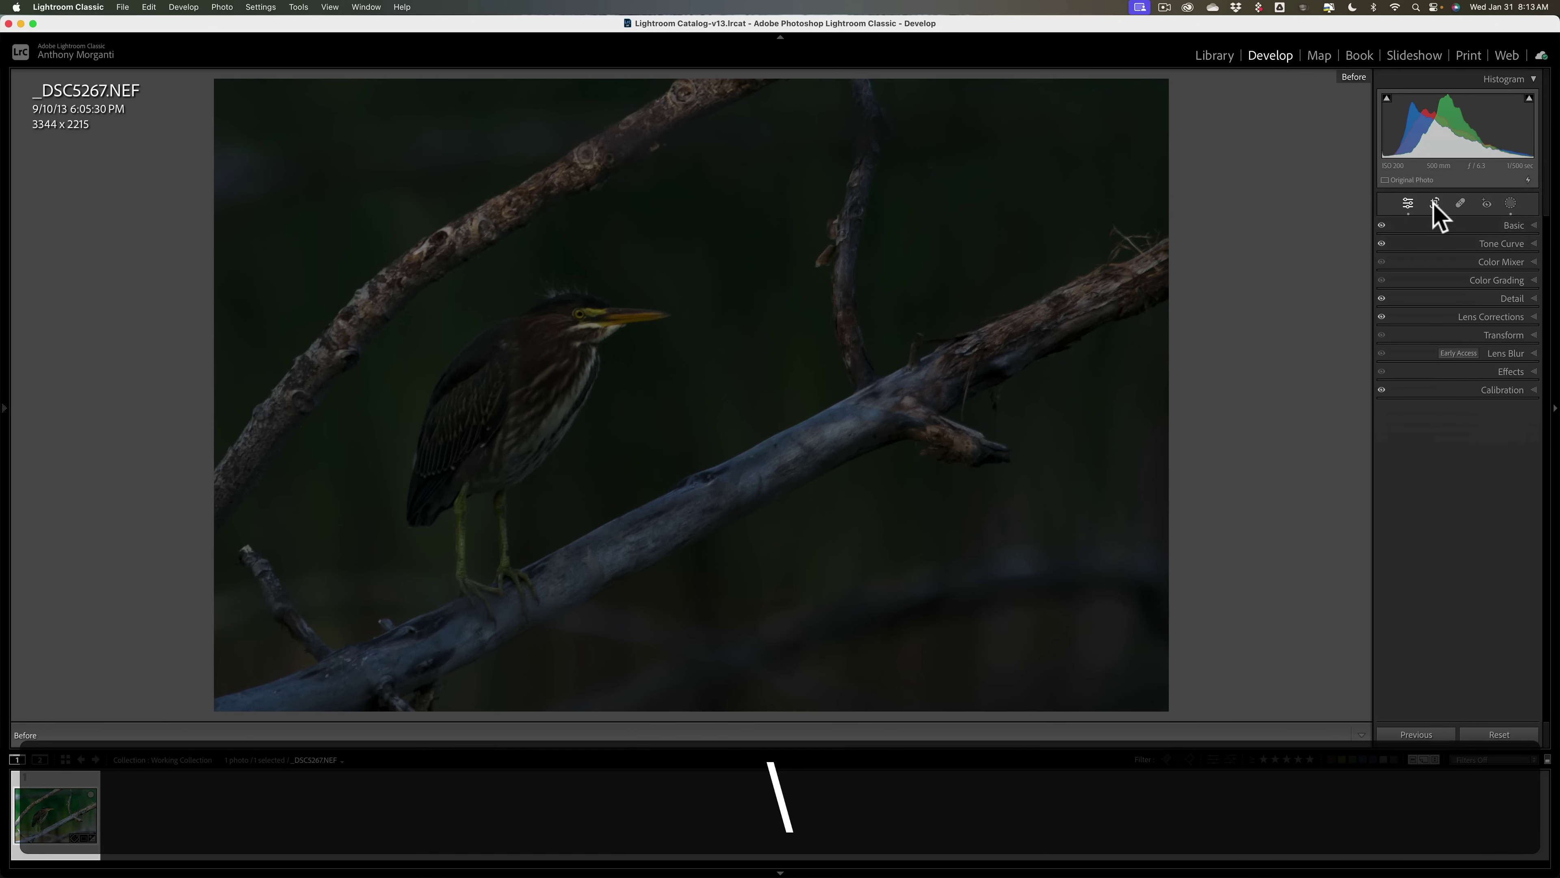
pyautogui.press('\\')
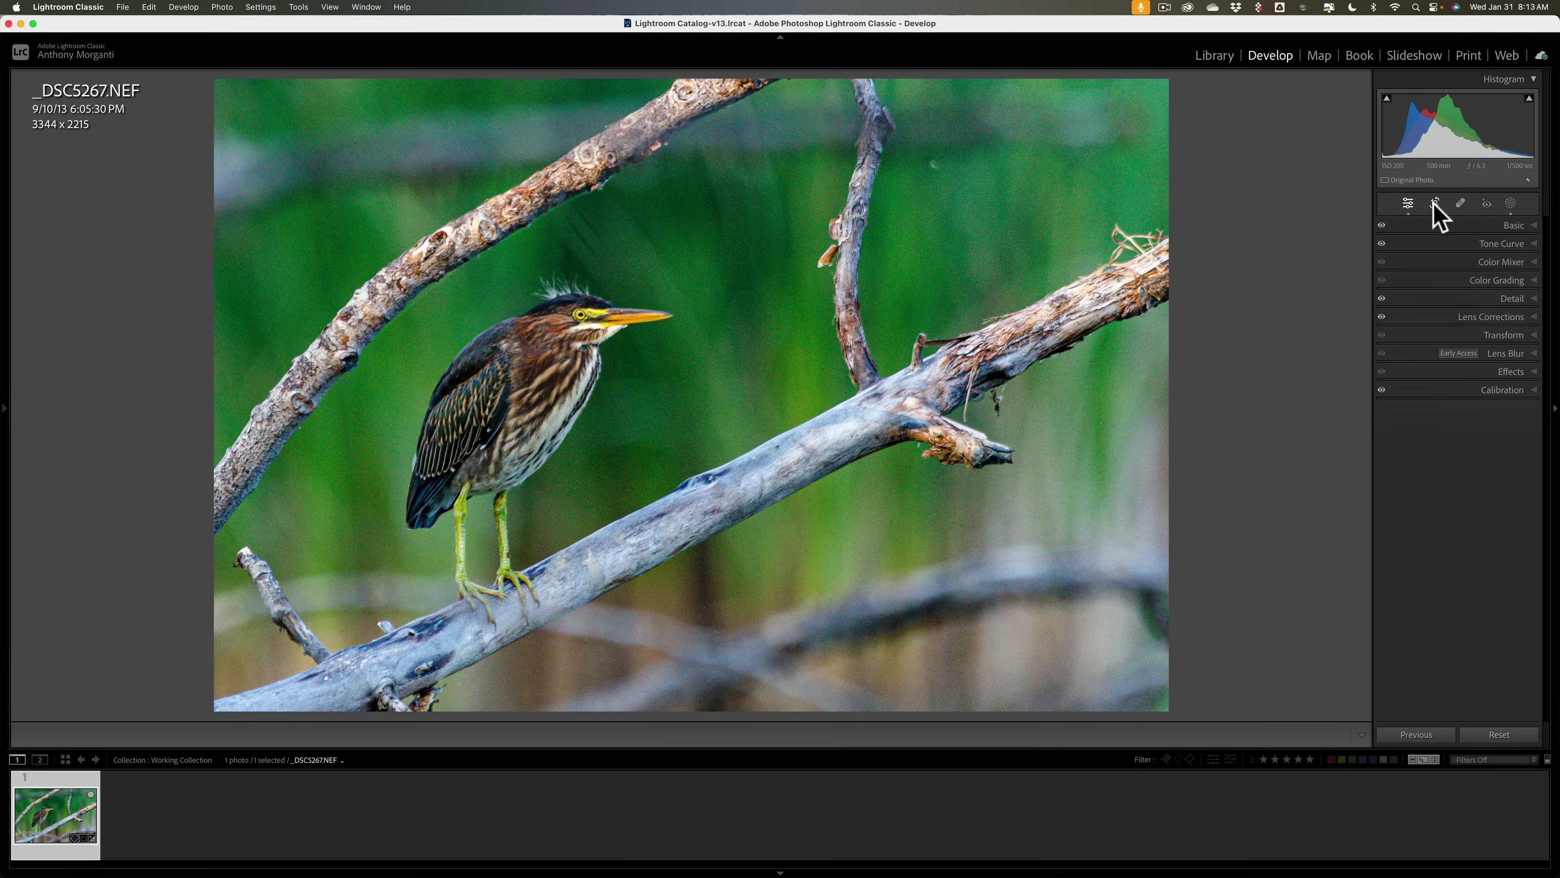
pyautogui.click(1434, 204)
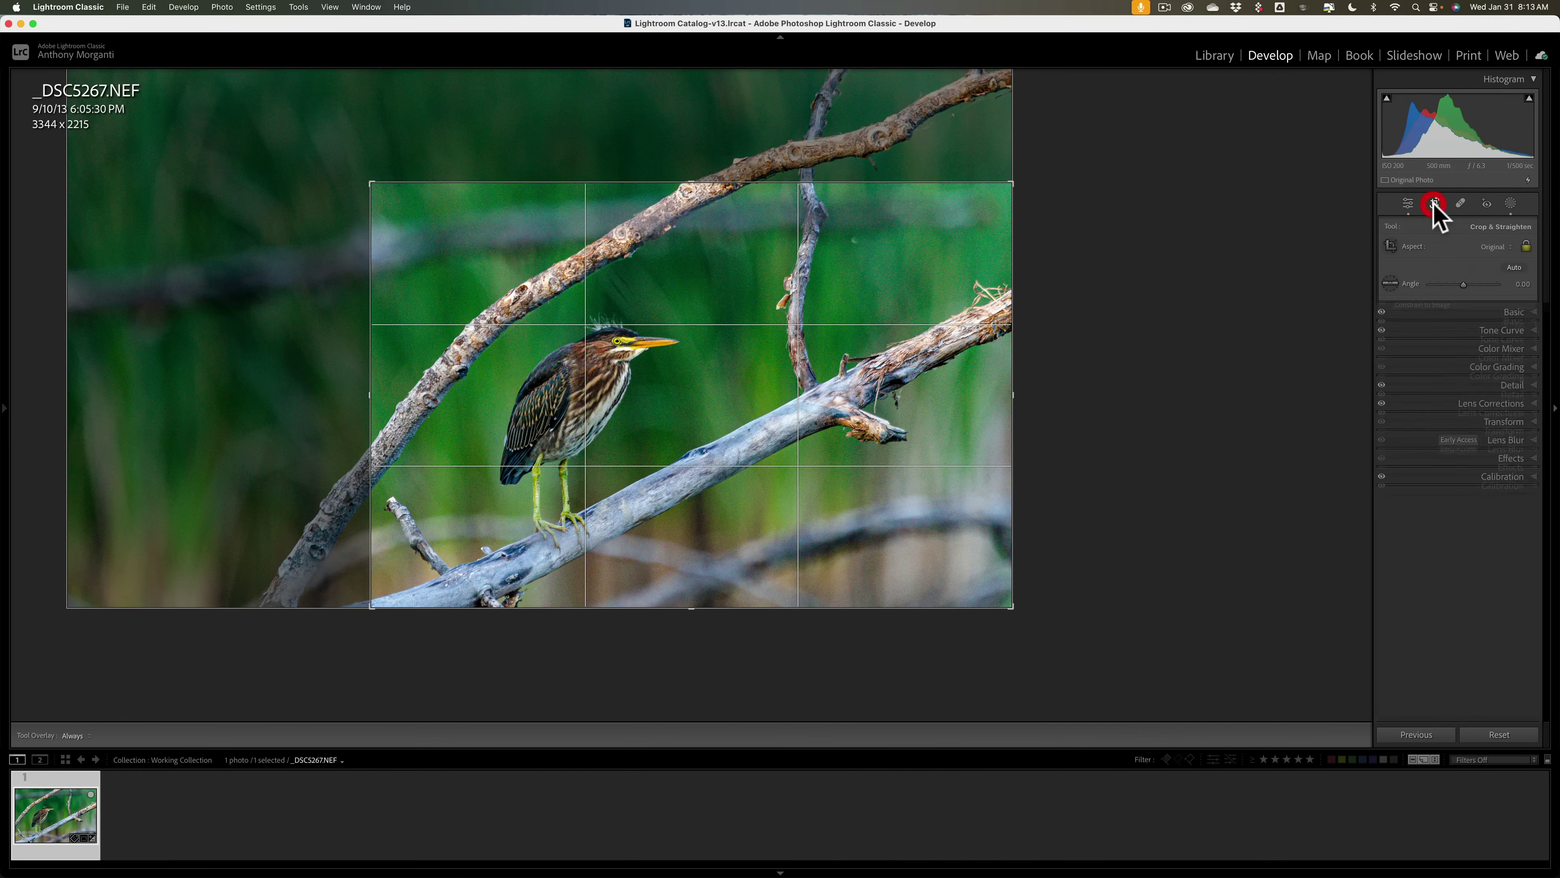
pyautogui.click(1434, 204)
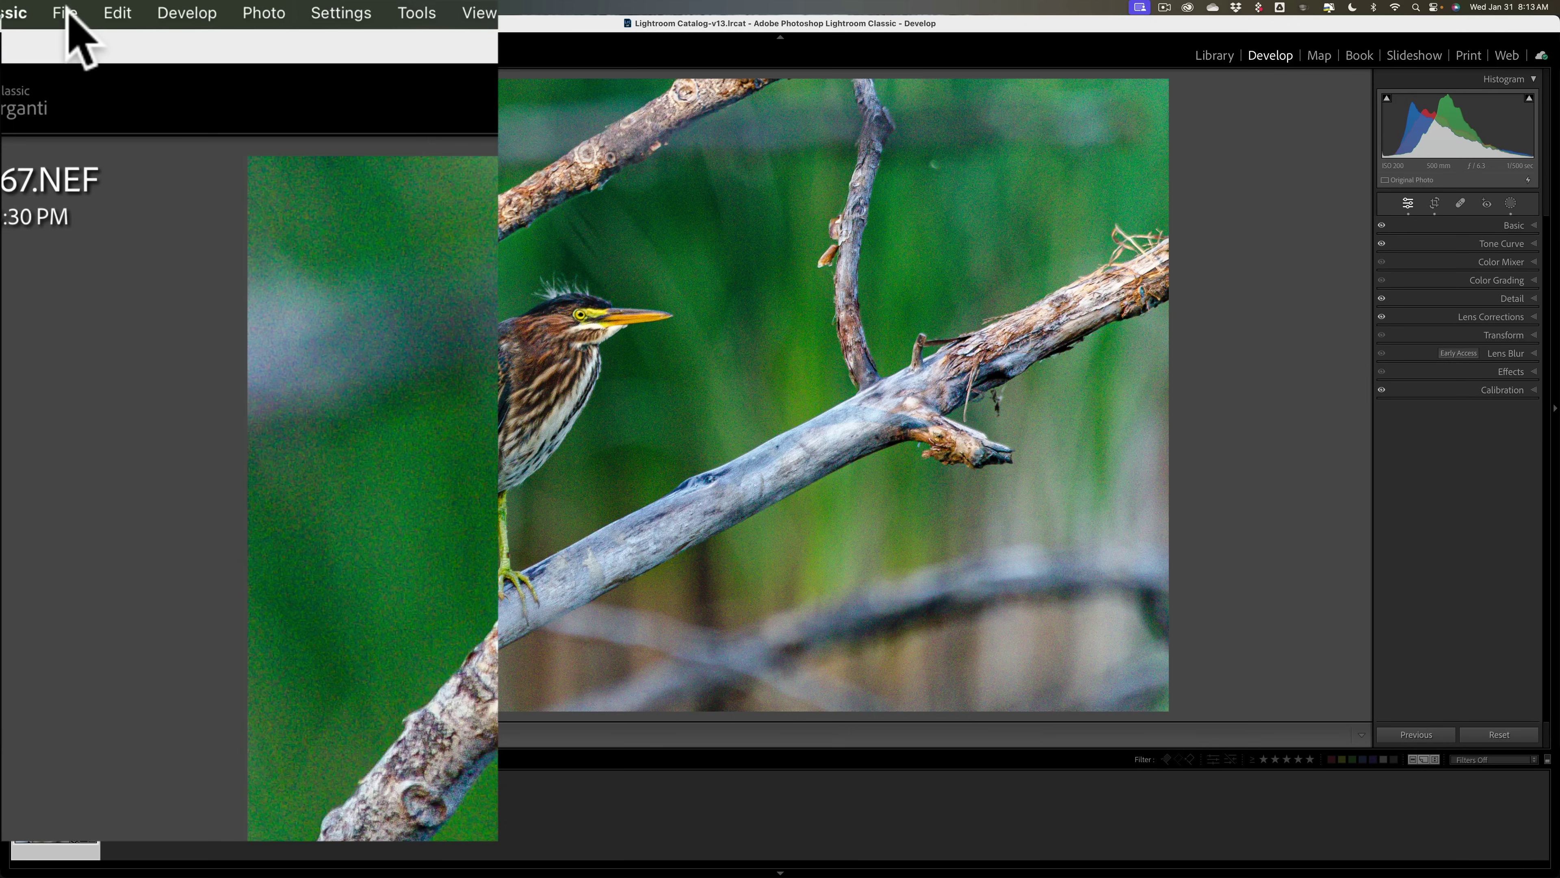
# Send _DSC5267.NEF to Topaz Photo AI via File > Plug-in Extras > Process with Topaz Photo AI
pyautogui.click(65, 13)
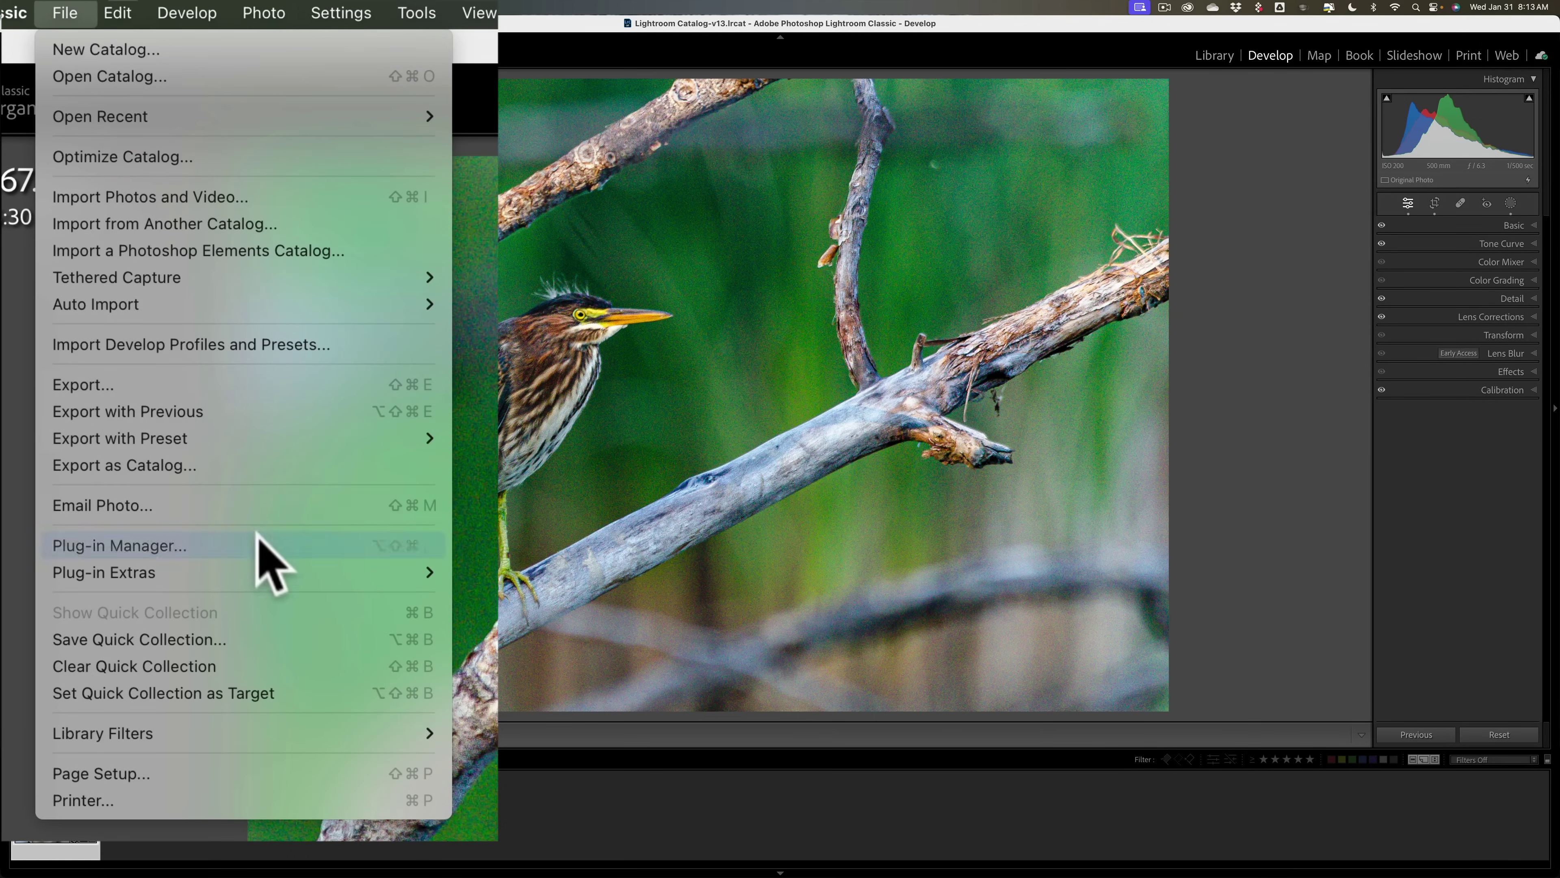
pyautogui.moveTo(266, 561)
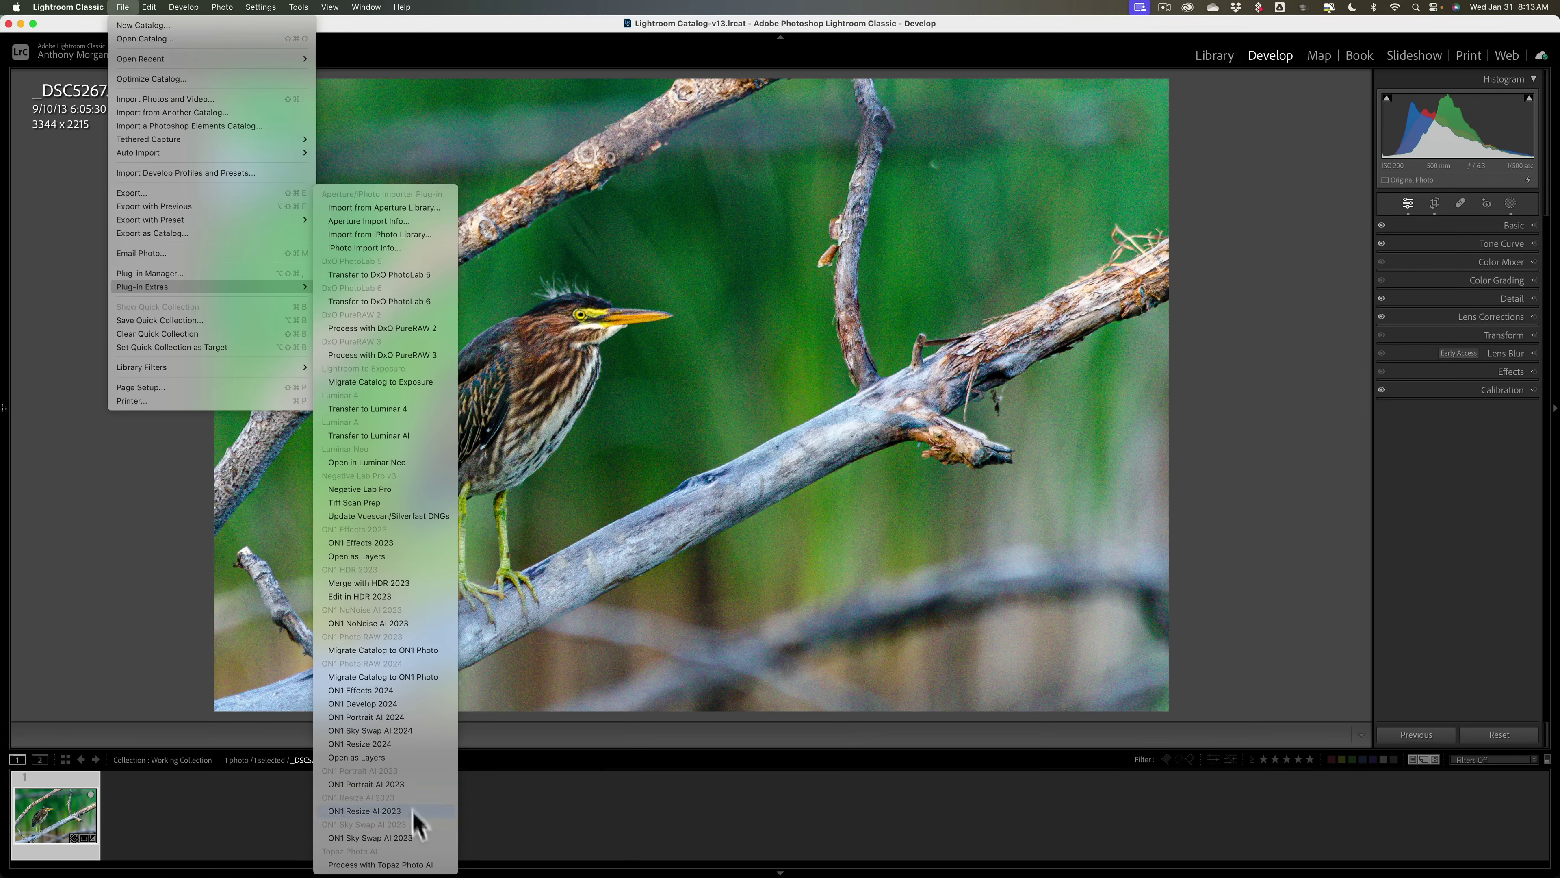
pyautogui.click(414, 864)
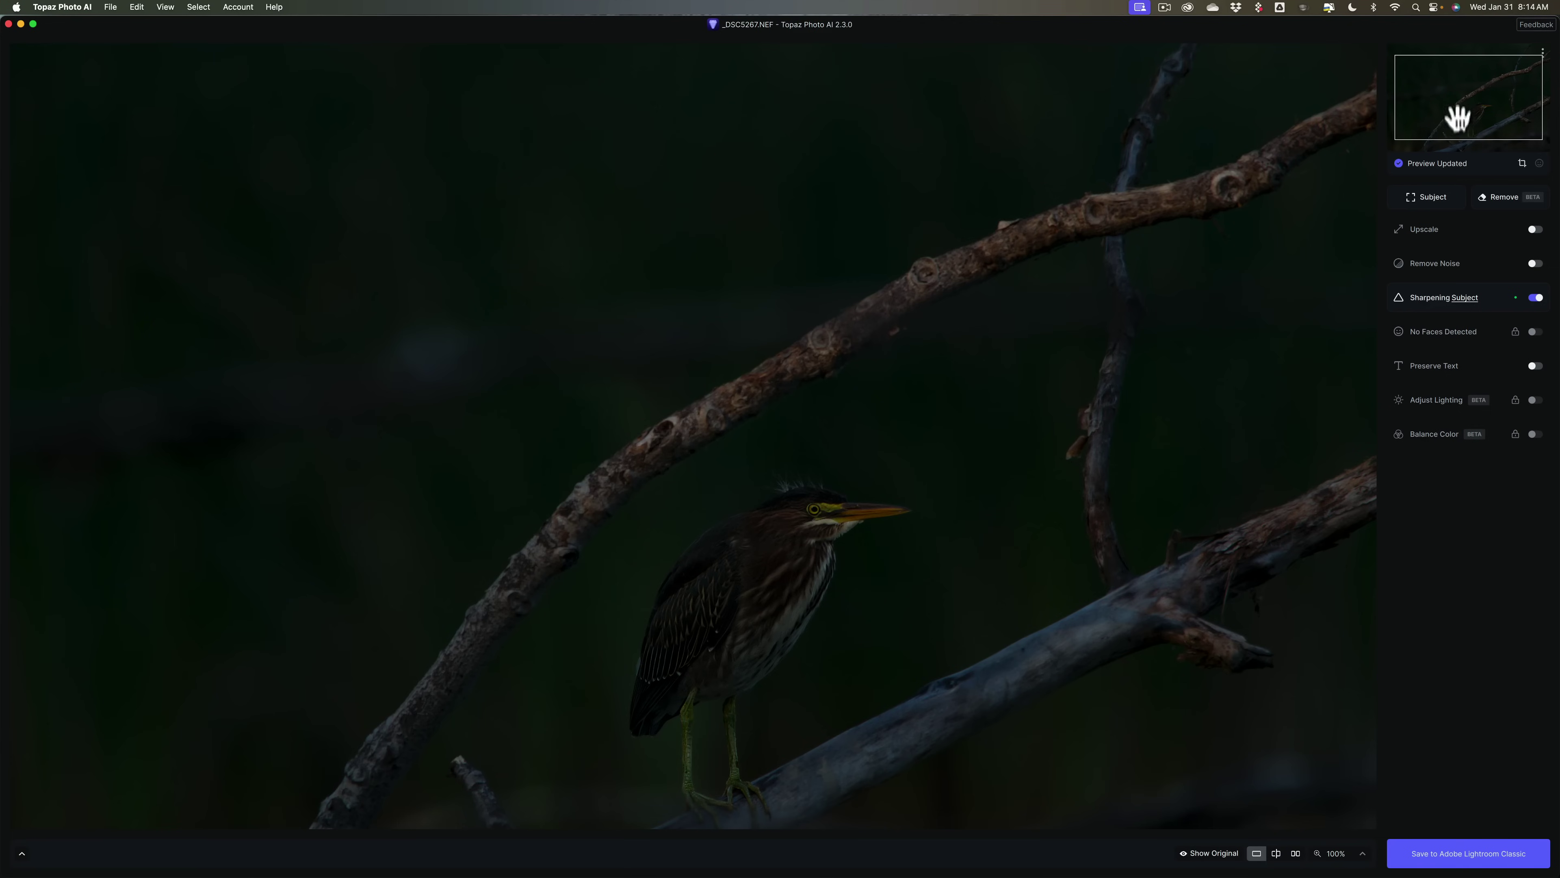
# Frame the heron in the navigator, turn on Remove Noise and turn off subject Sharpening
pyautogui.moveTo(1456, 115); pyautogui.dragTo(1467, 123)
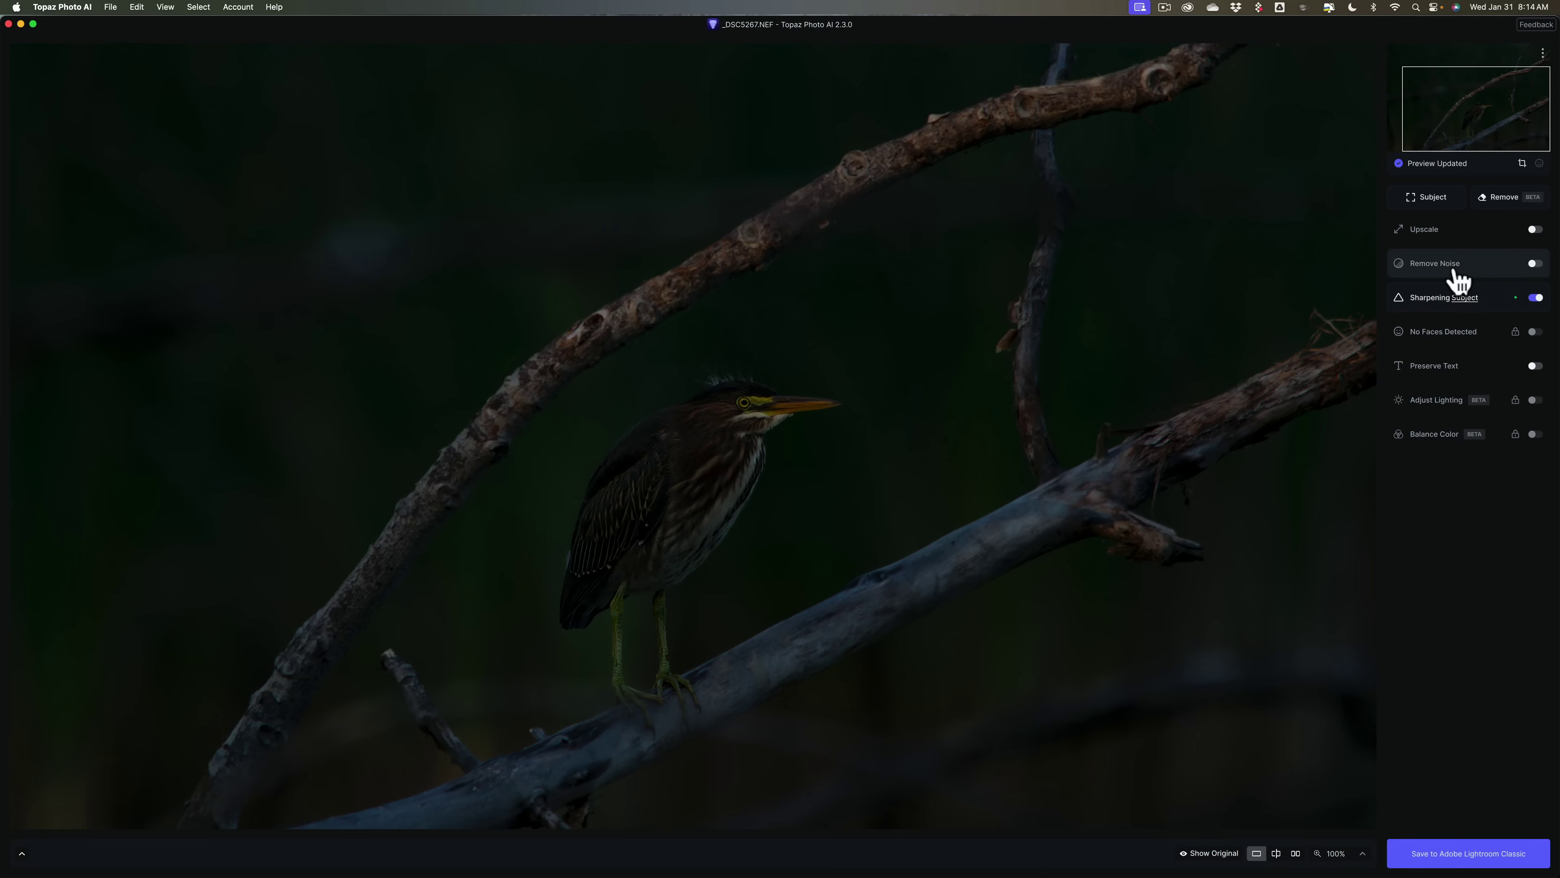
pyautogui.click(1535, 264)
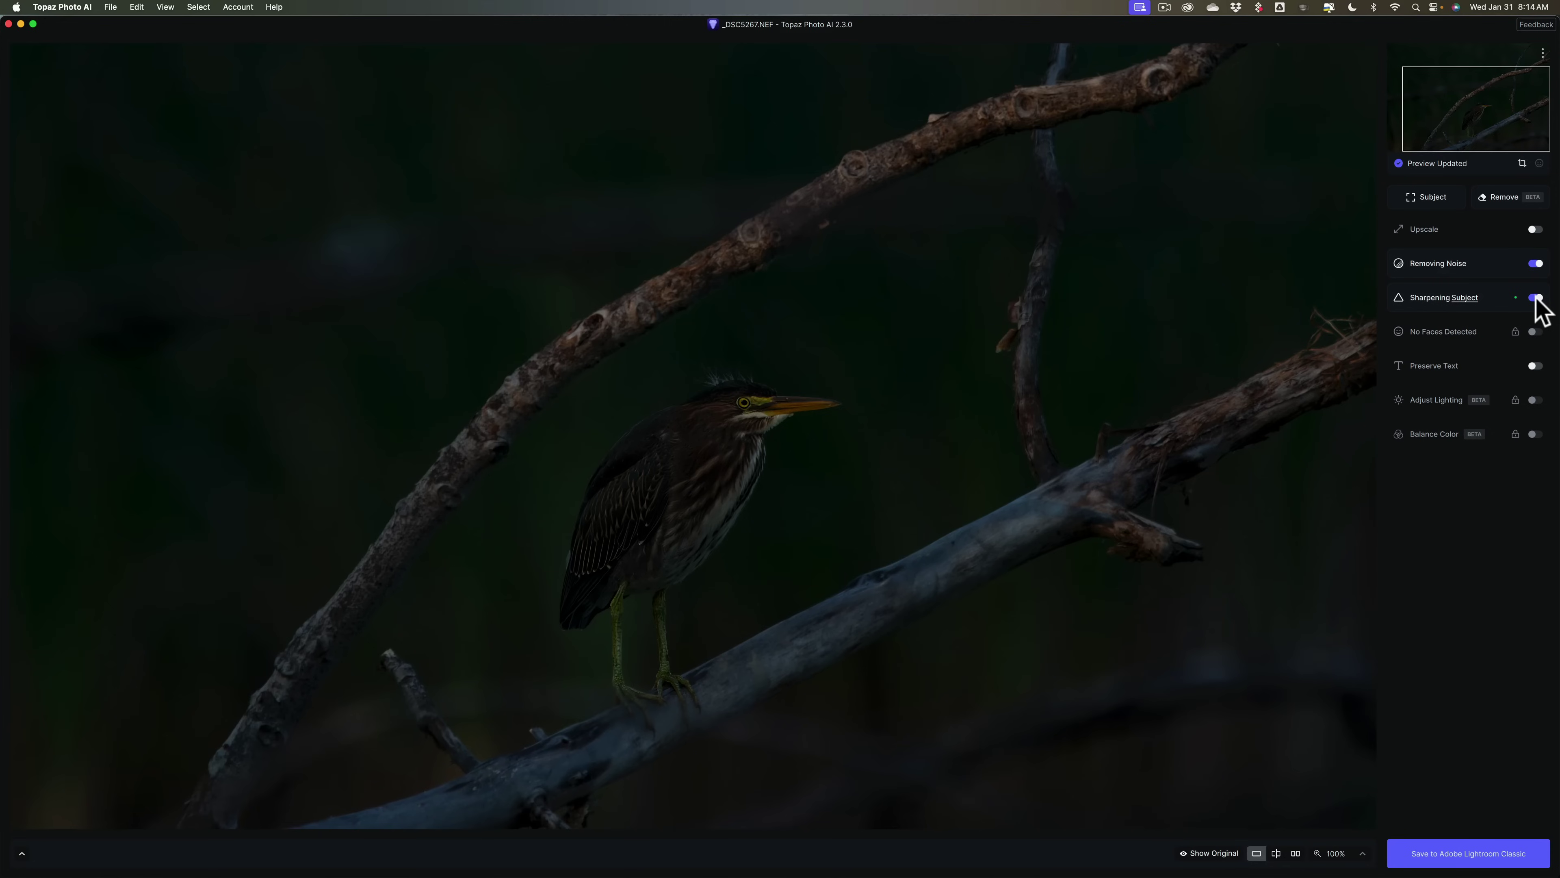
pyautogui.click(1536, 299)
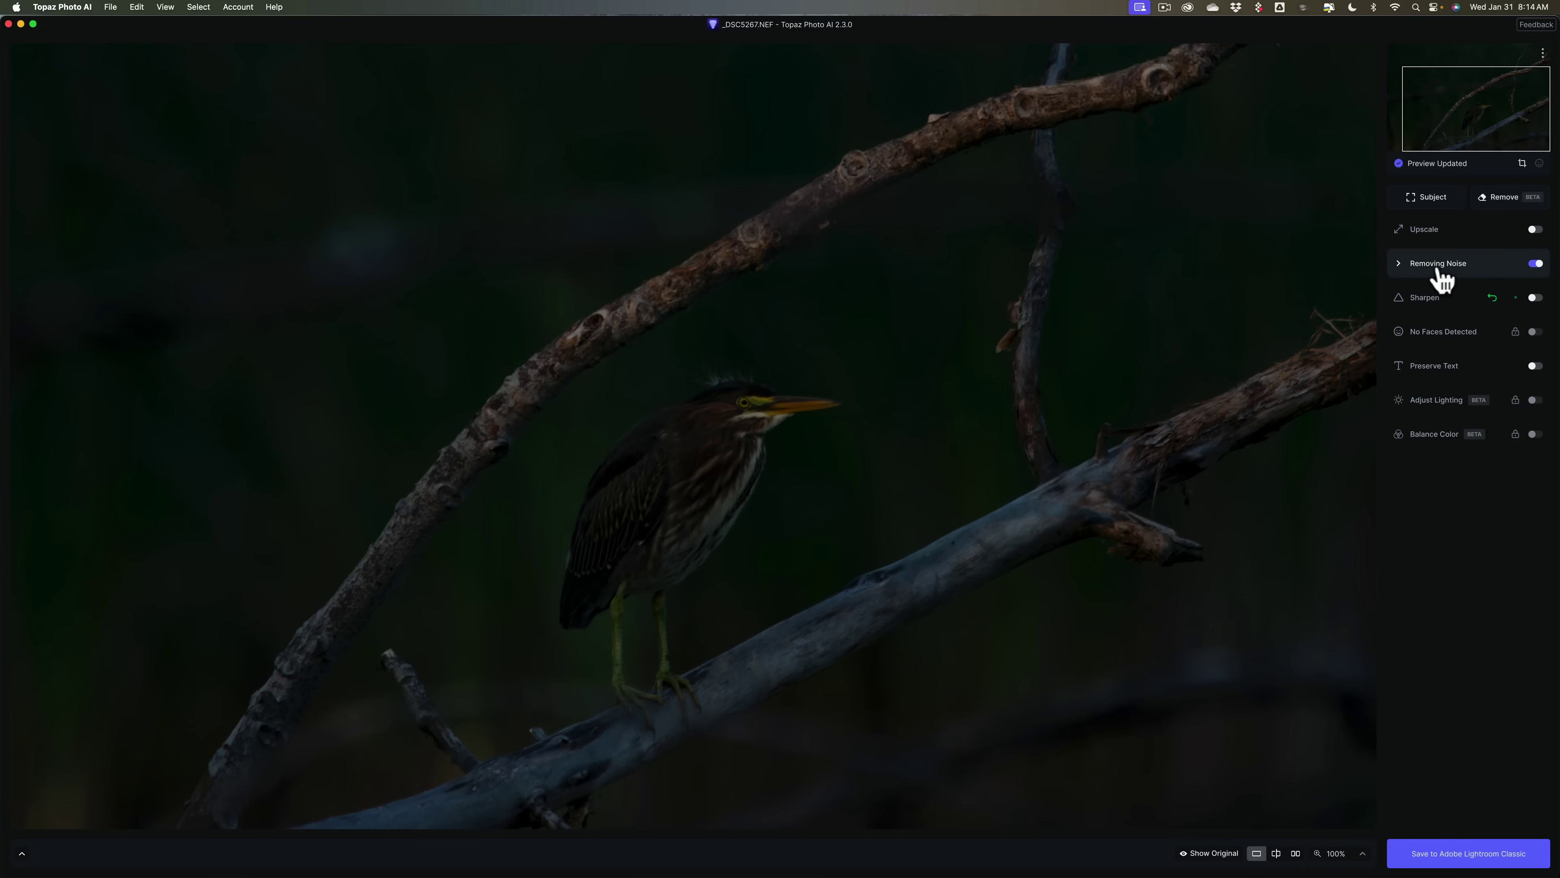
# Enable 2x Upscale to 9896 × 6560 and save the result to Lightroom Classic as DNG
pyautogui.click(1534, 229)
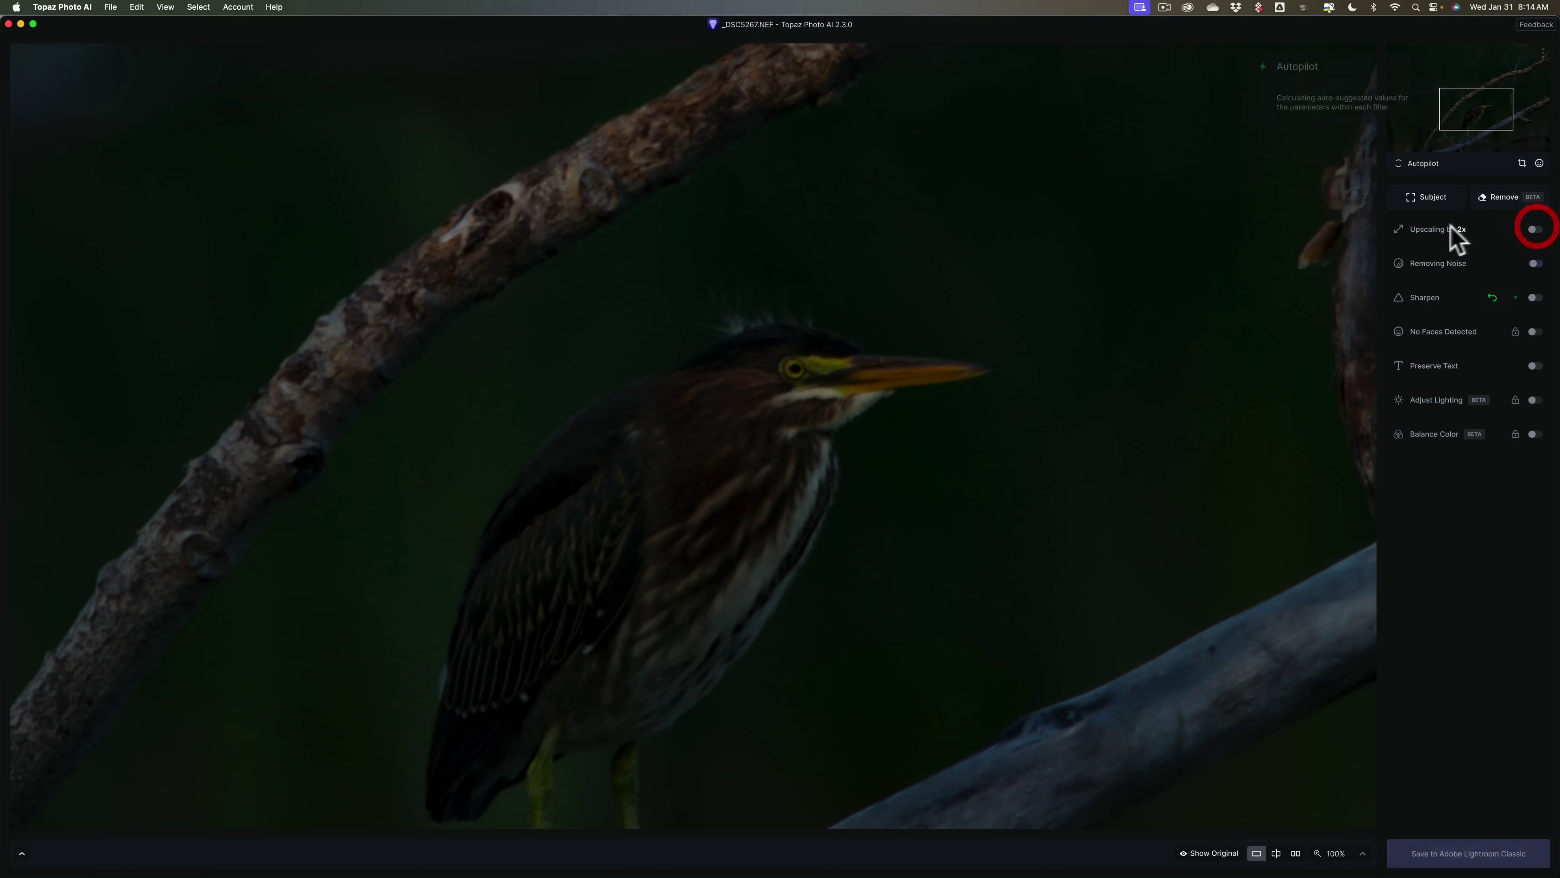
pyautogui.click(1407, 233)
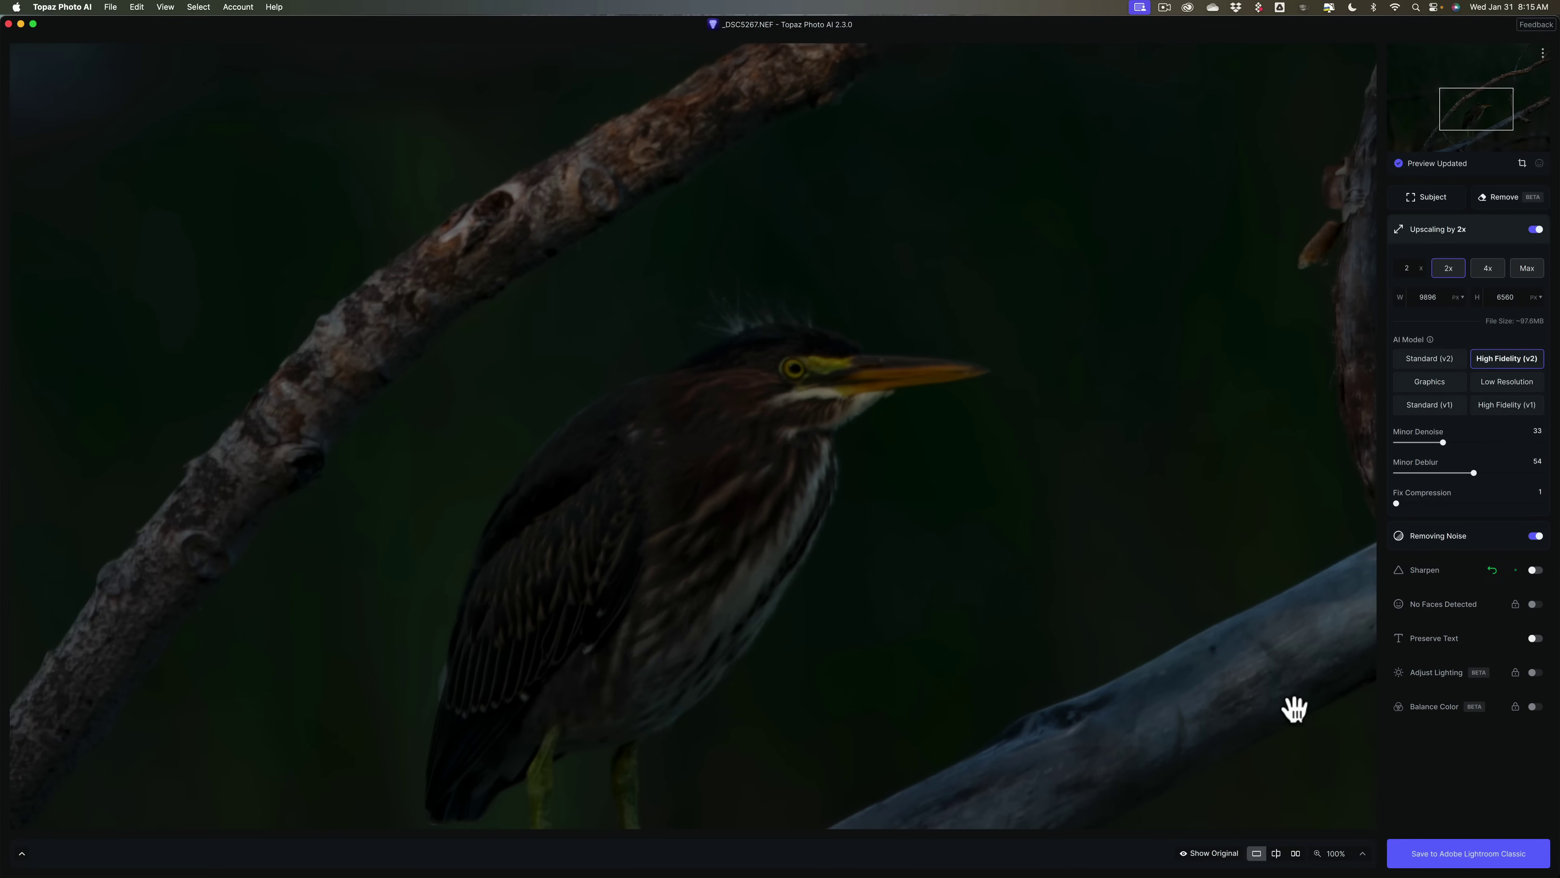
pyautogui.moveTo(1288, 707); pyautogui.dragTo(1279, 714)
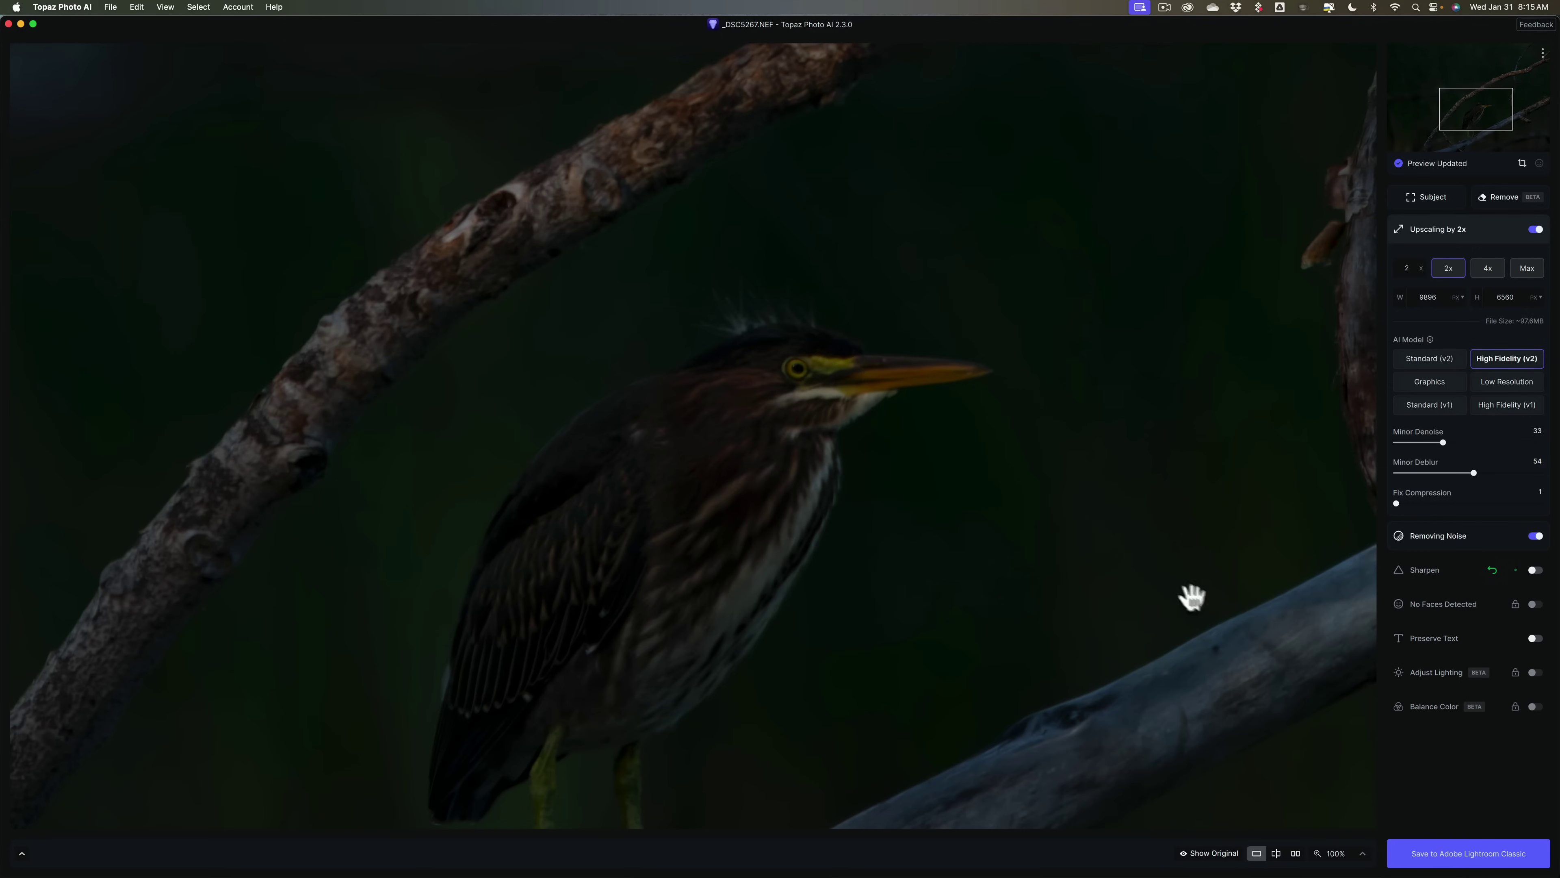
pyautogui.click(1444, 855)
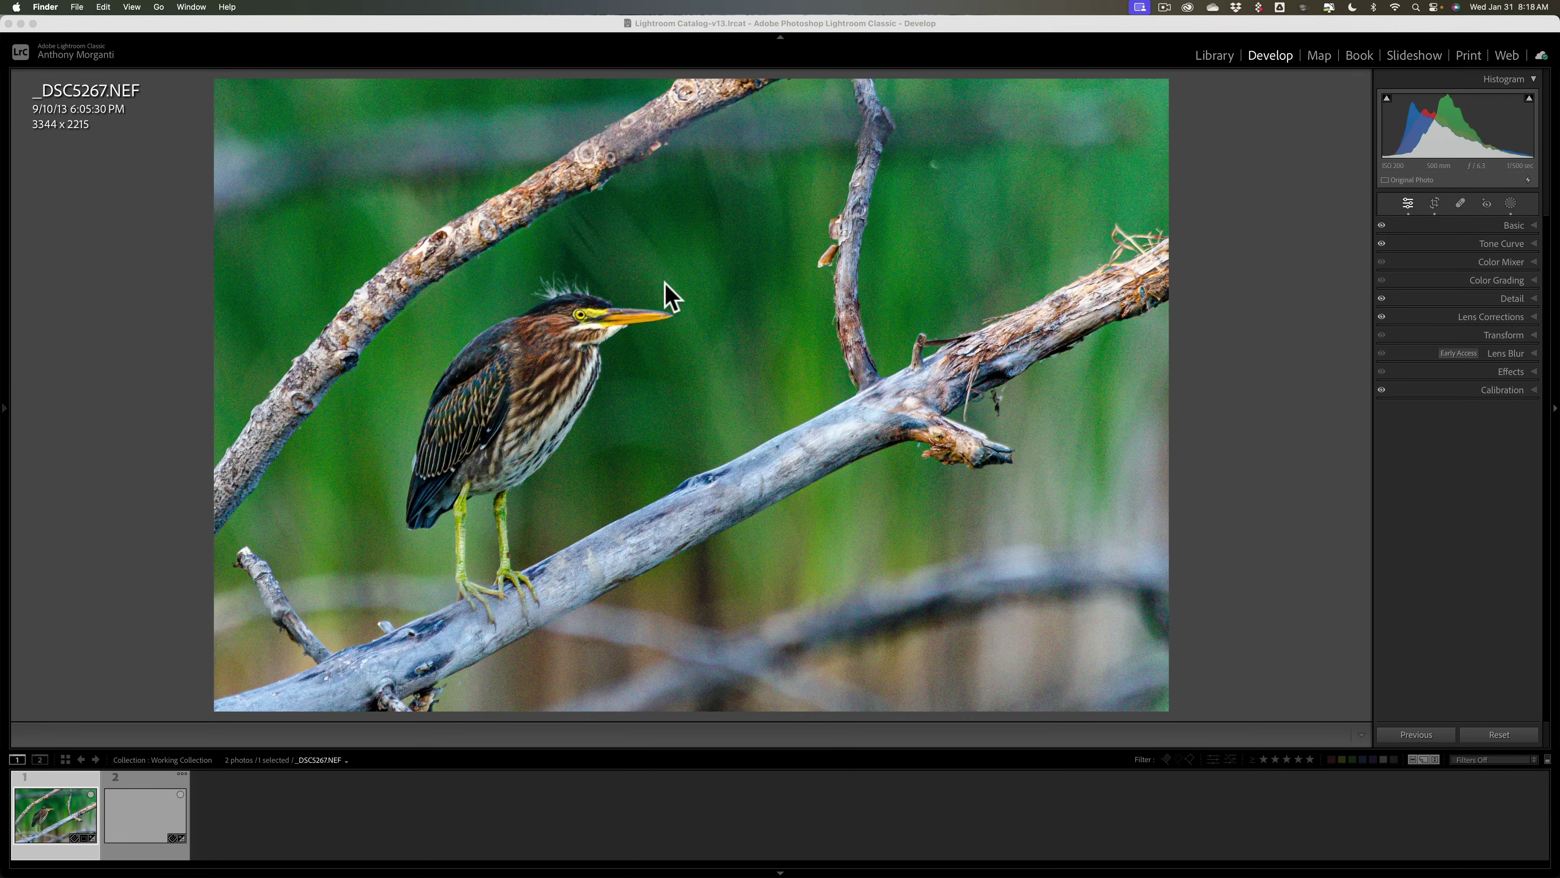
# Alternate between the 9896 × 6560 Topaz DNG and the 3344 × 2215 original NEF
pyautogui.click(147, 814)
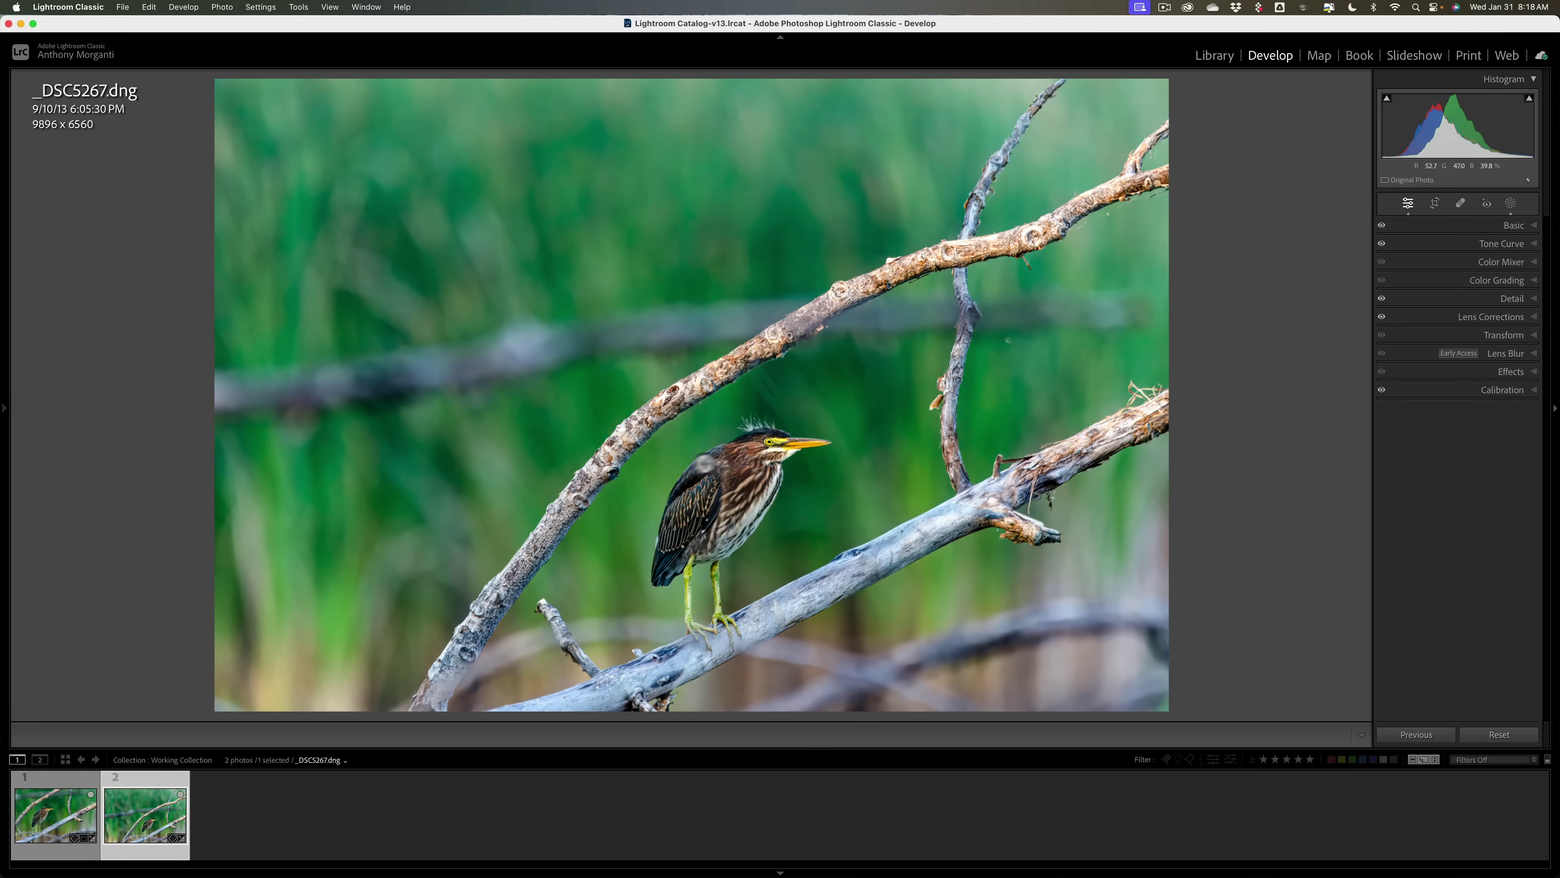
pyautogui.click(53, 816)
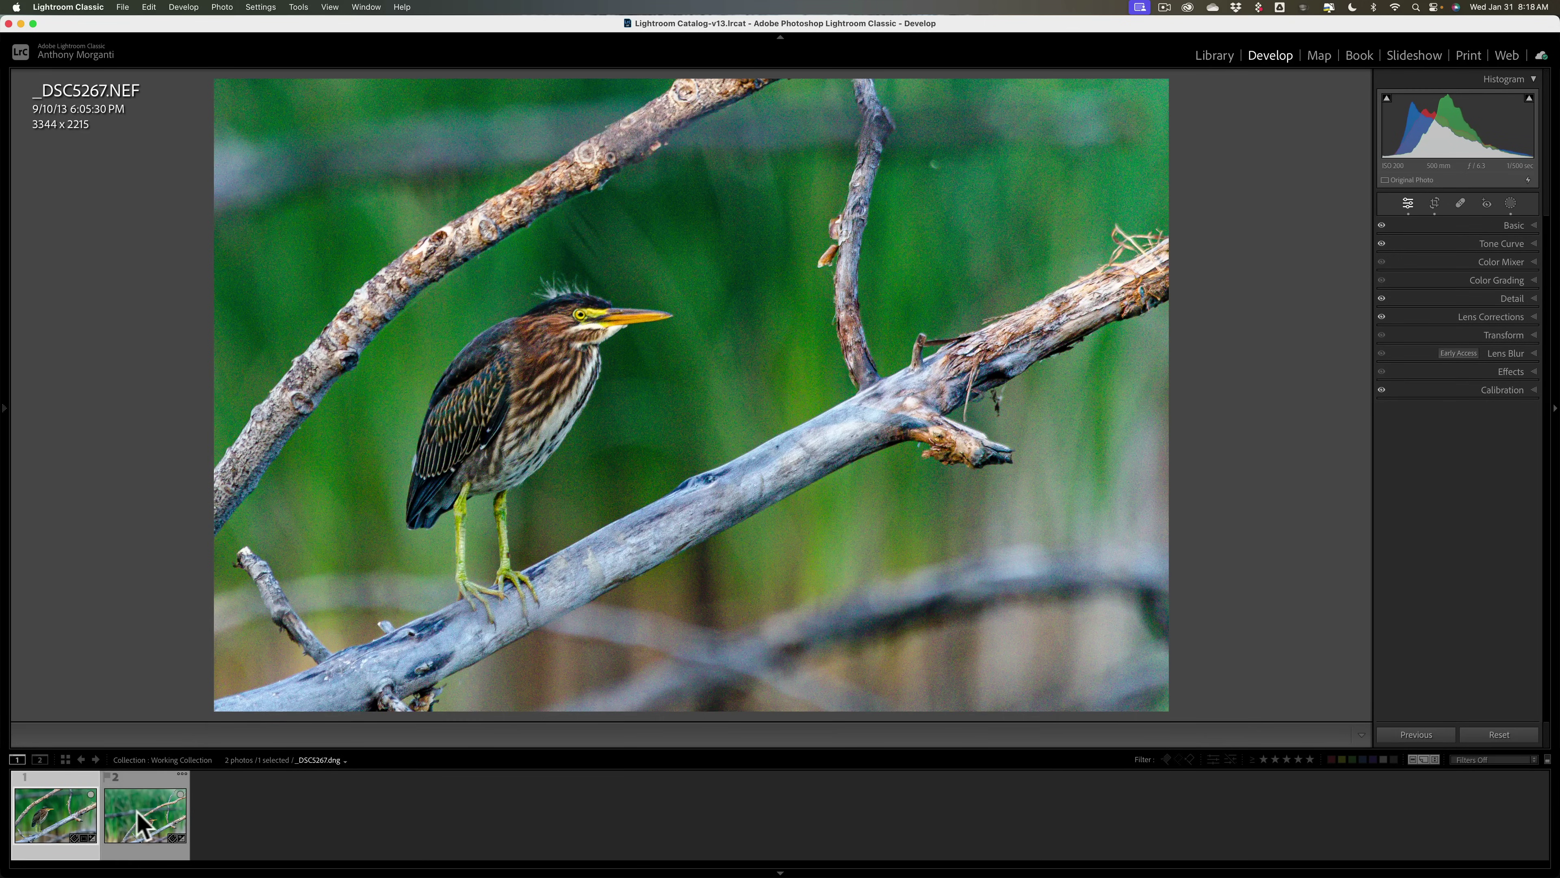
pyautogui.click(139, 813)
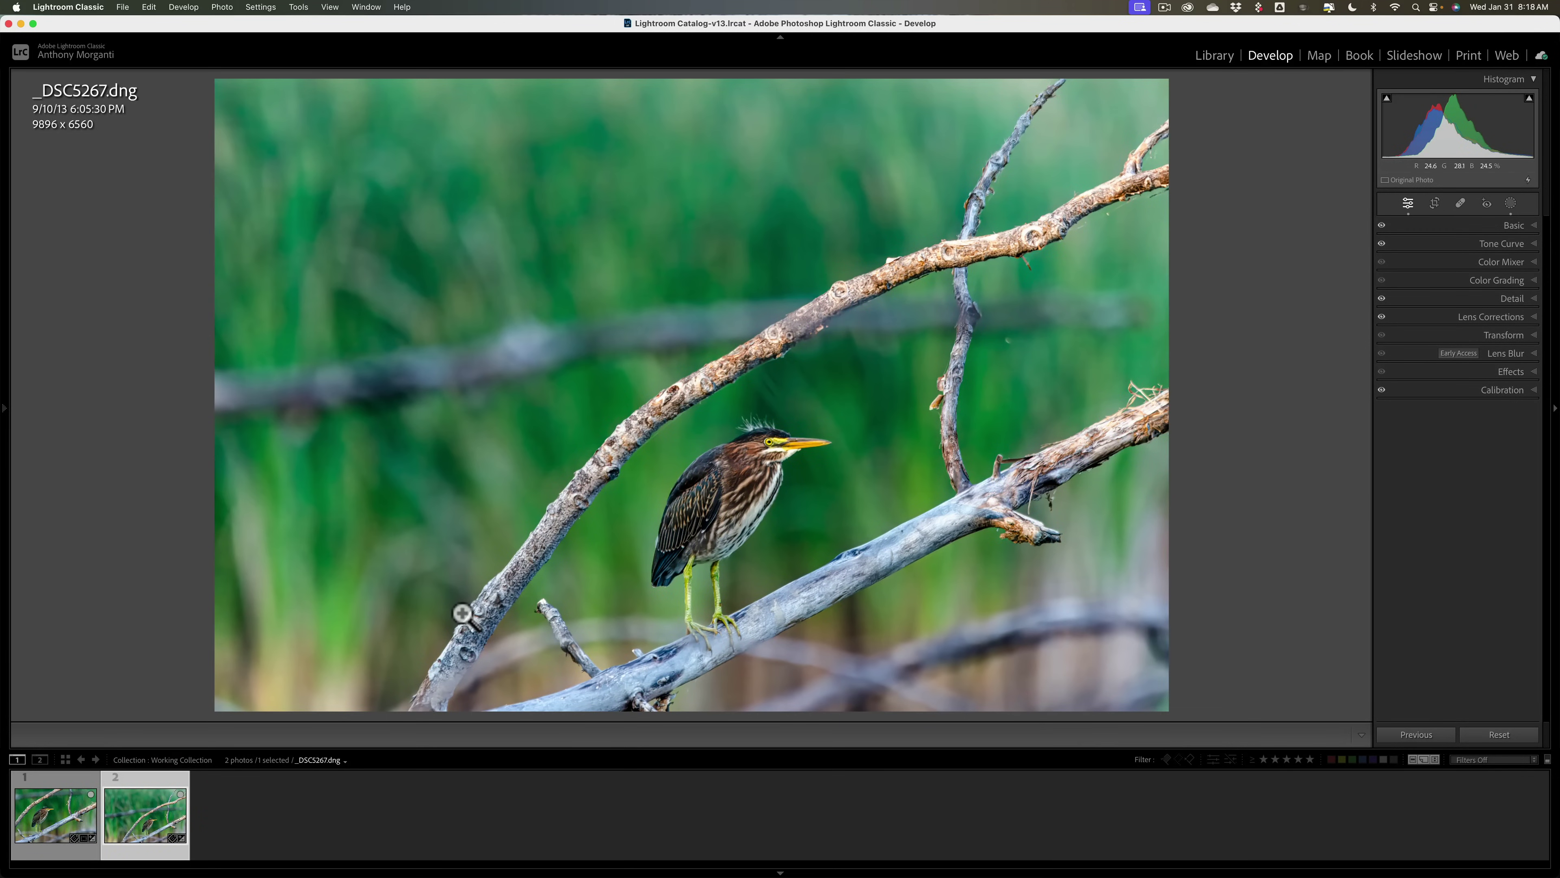
pyautogui.click(64, 825)
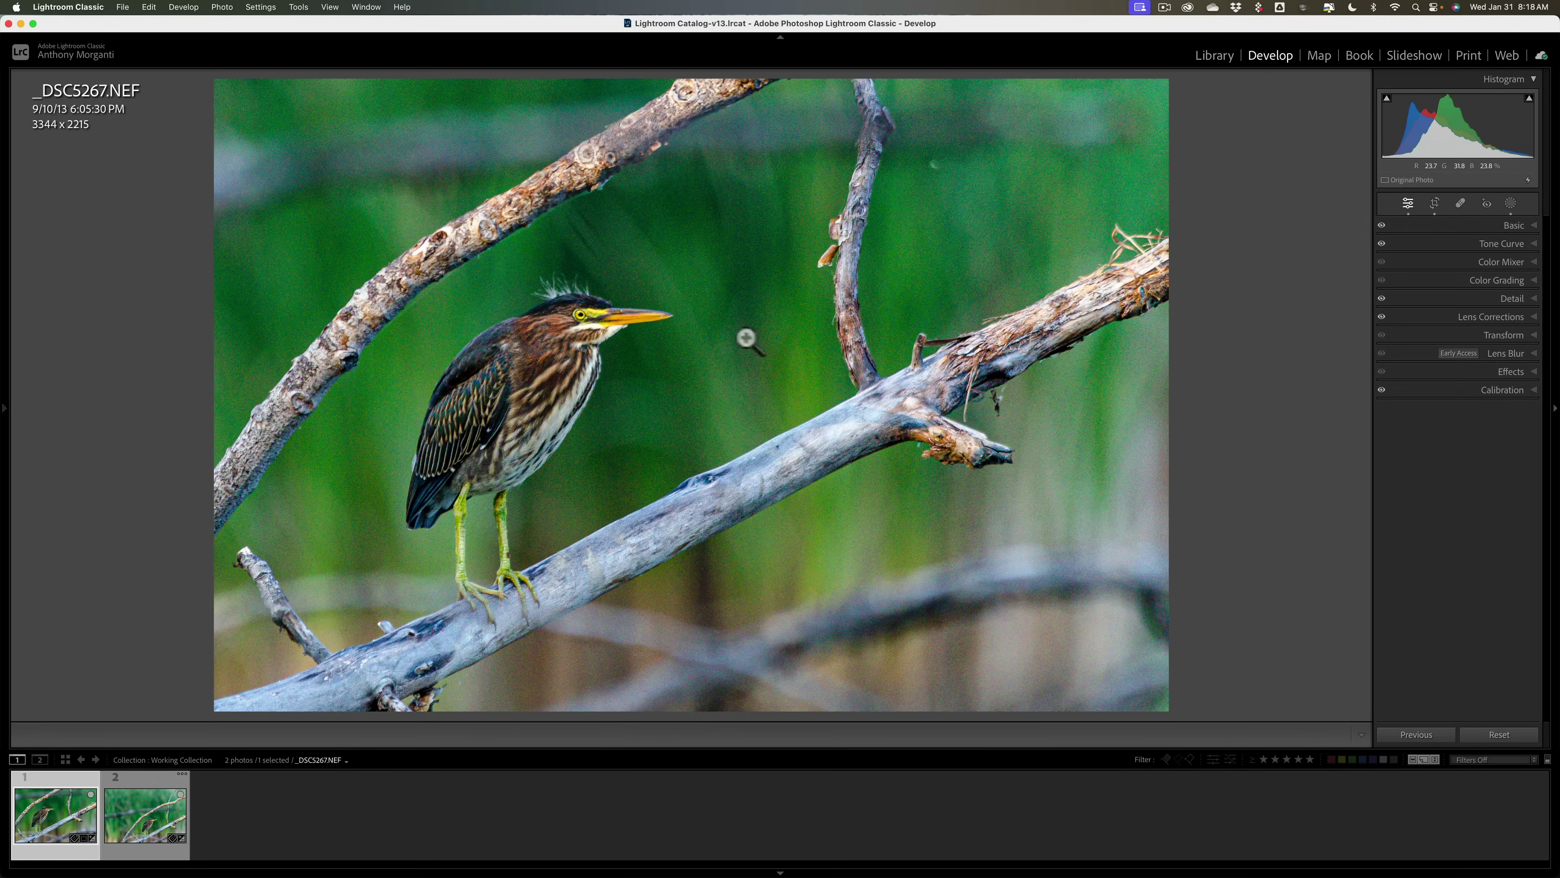
# Apply the NEF's crop and edits to the DNG with Previous, then compare against the NEF
pyautogui.click(146, 826)
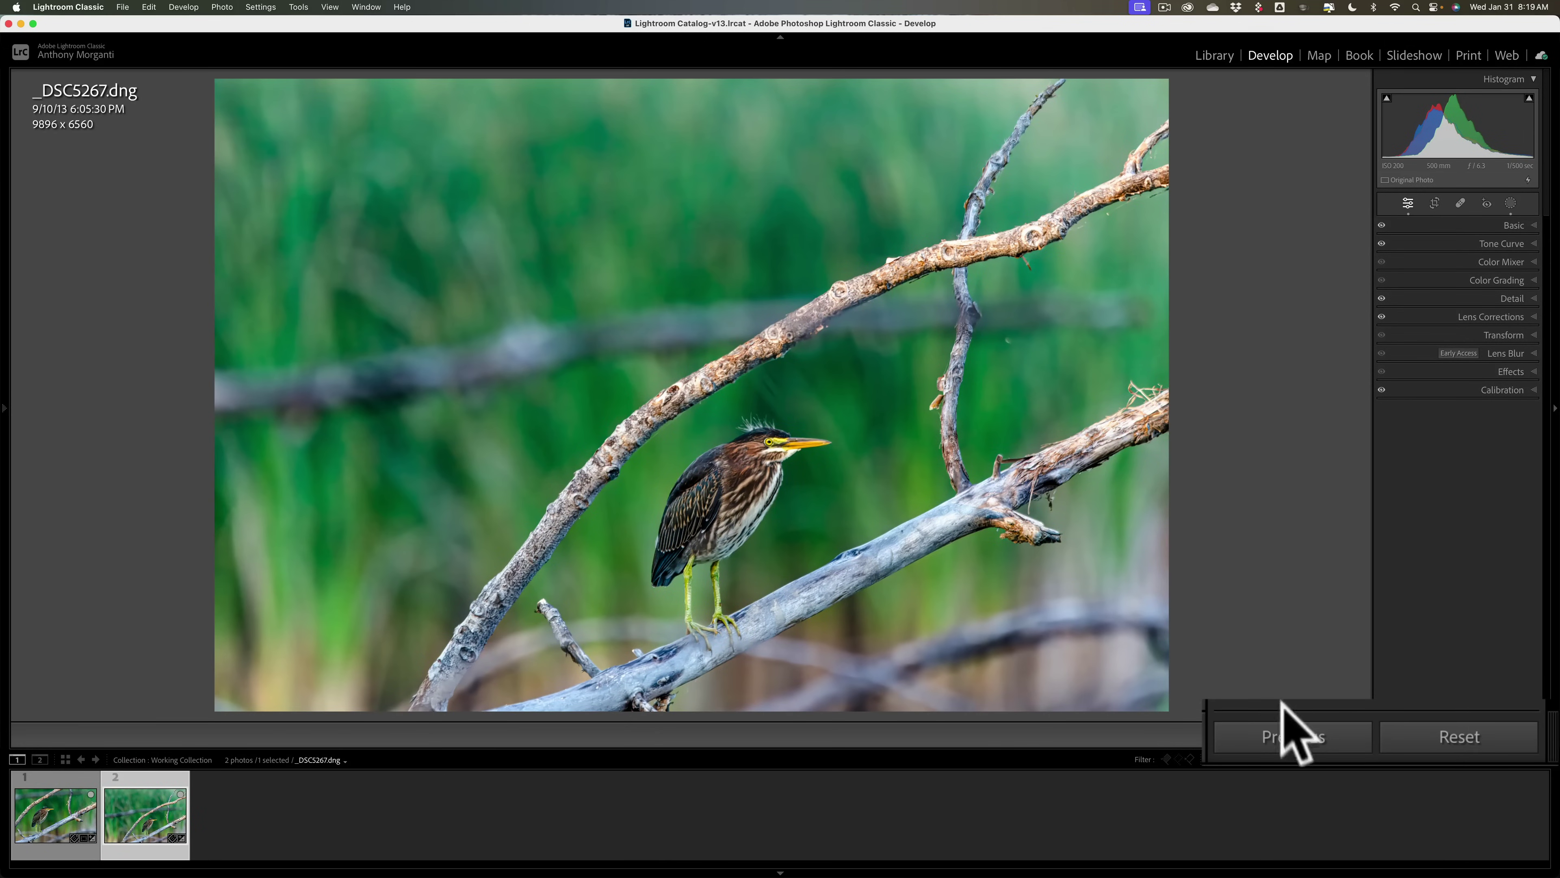
pyautogui.click(1291, 736)
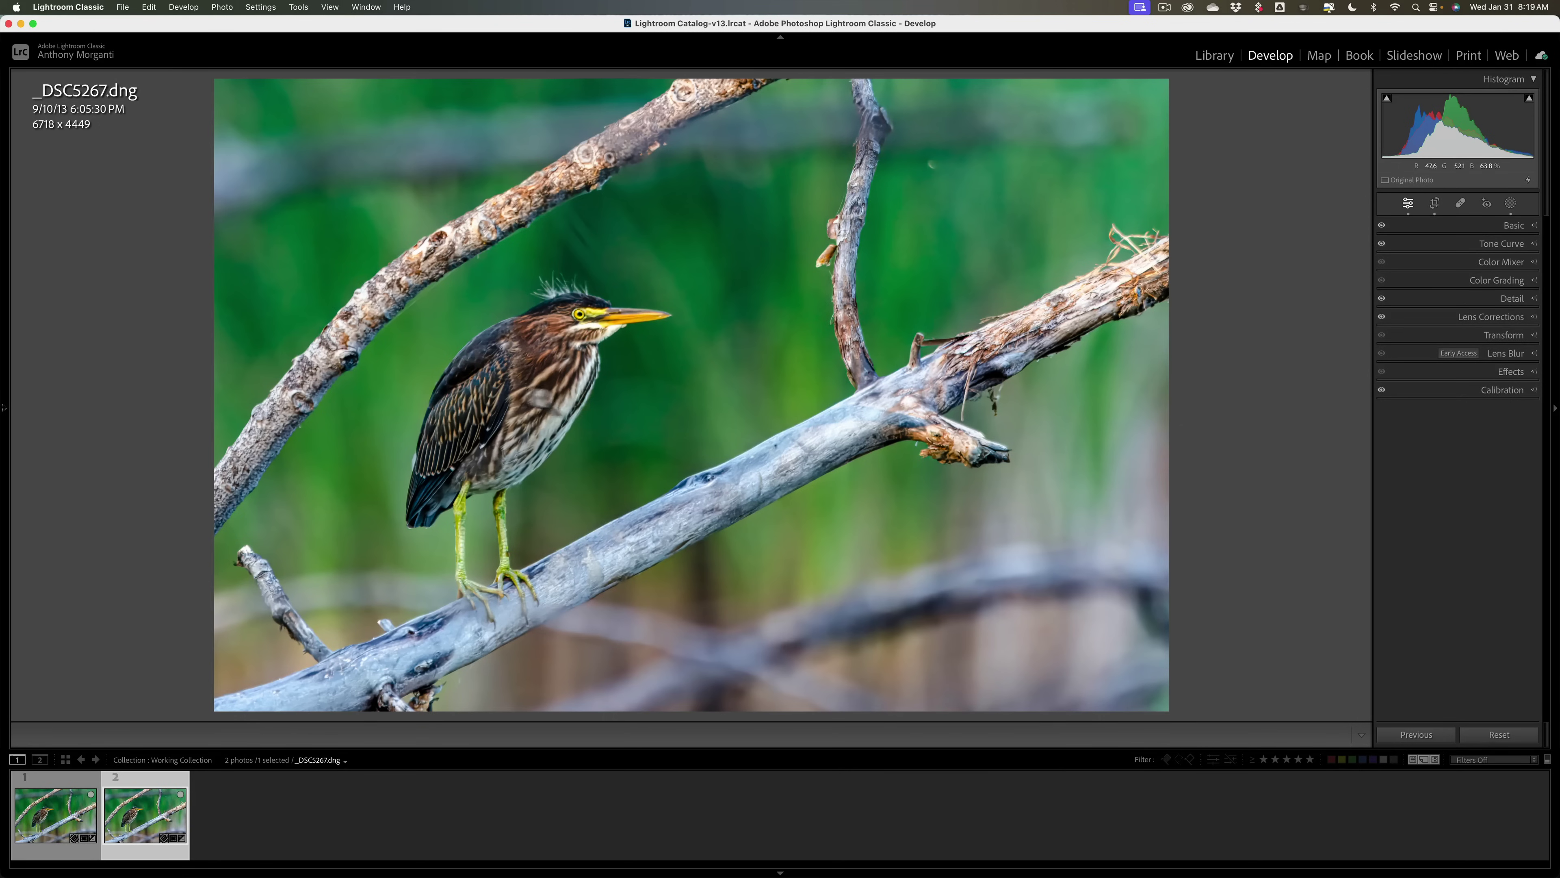
pyautogui.click(55, 825)
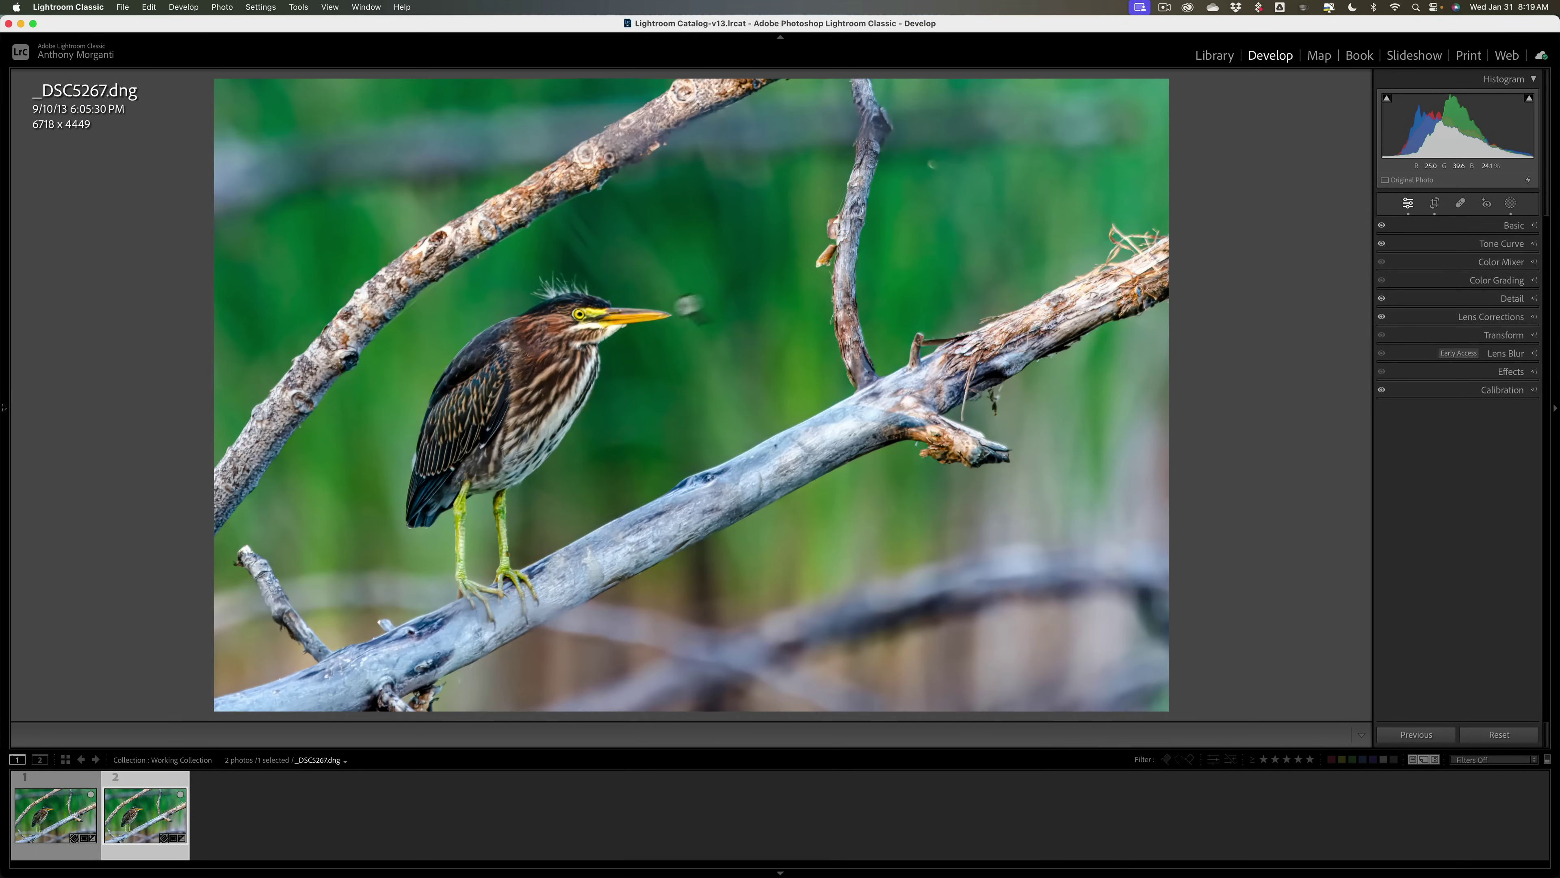
pyautogui.click(61, 796)
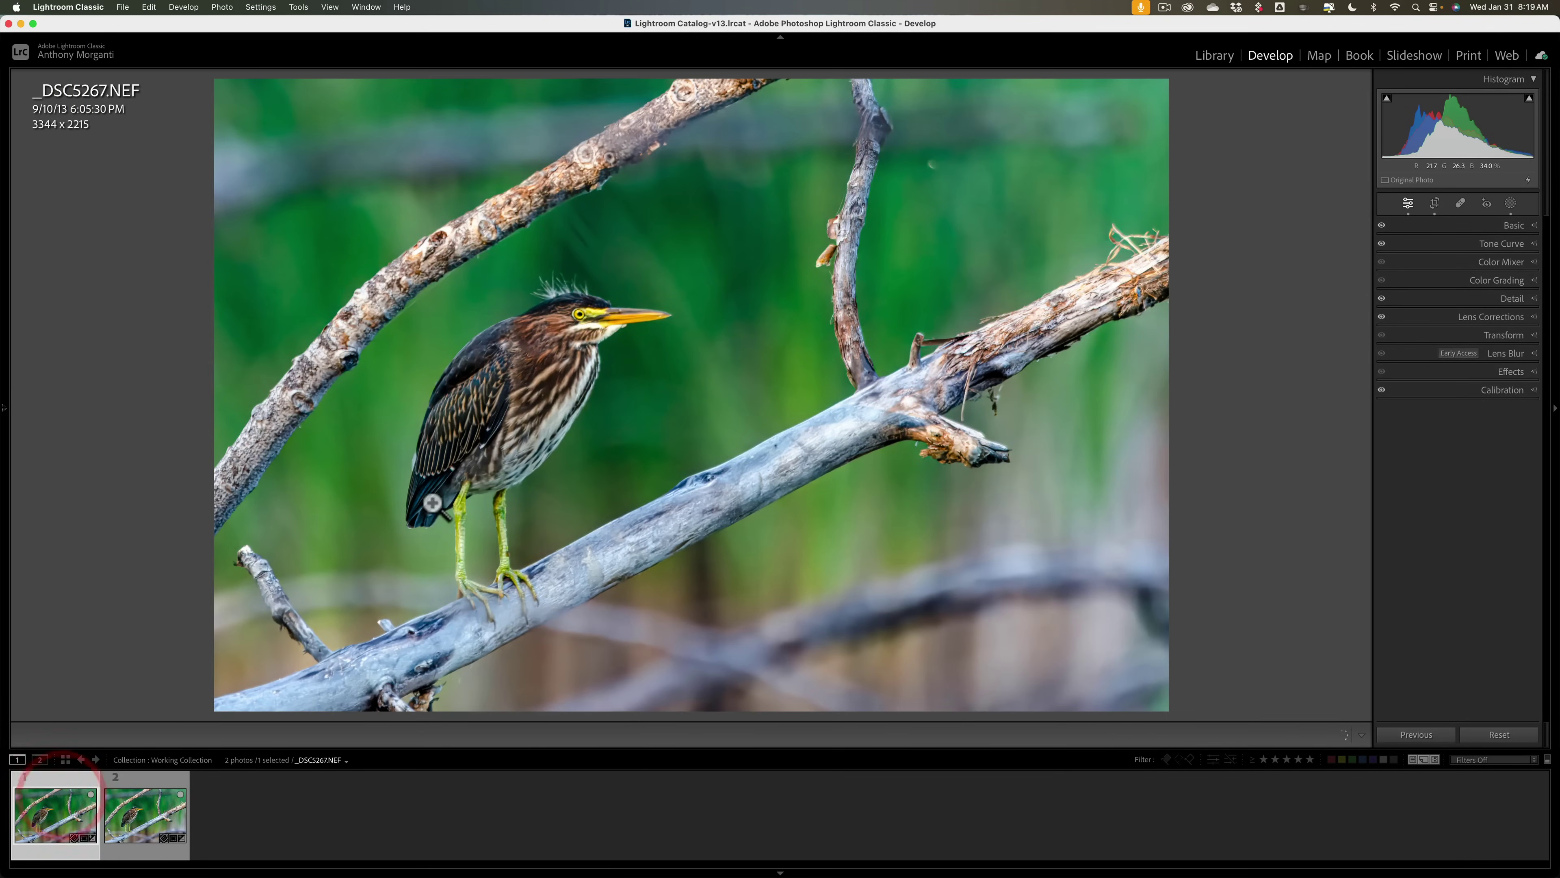
pyautogui.press('\\')
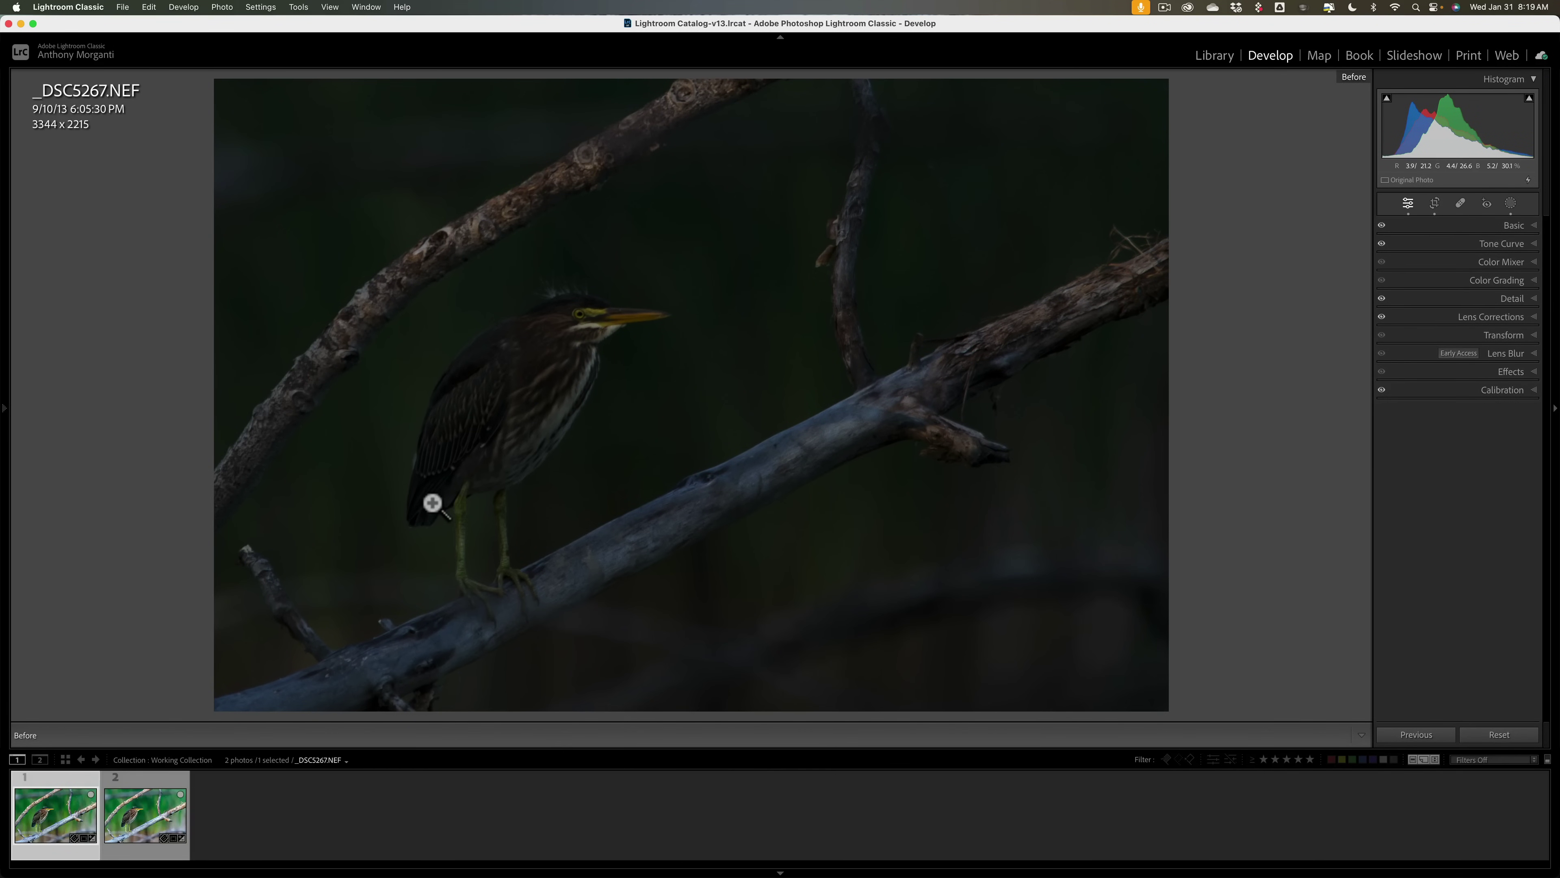
pyautogui.press('\\')
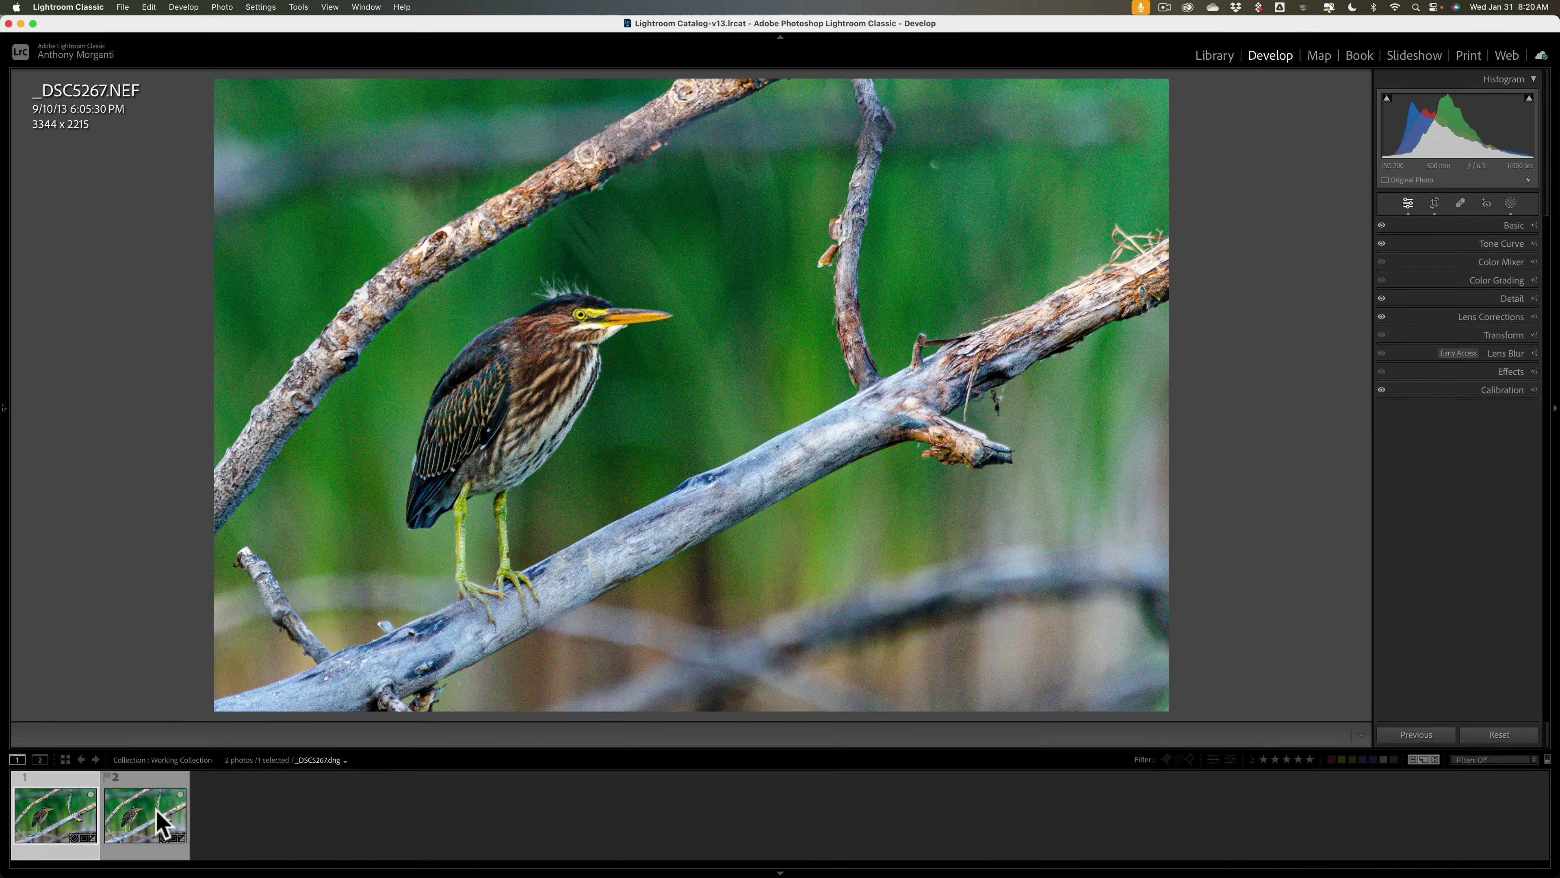
pyautogui.click(156, 805)
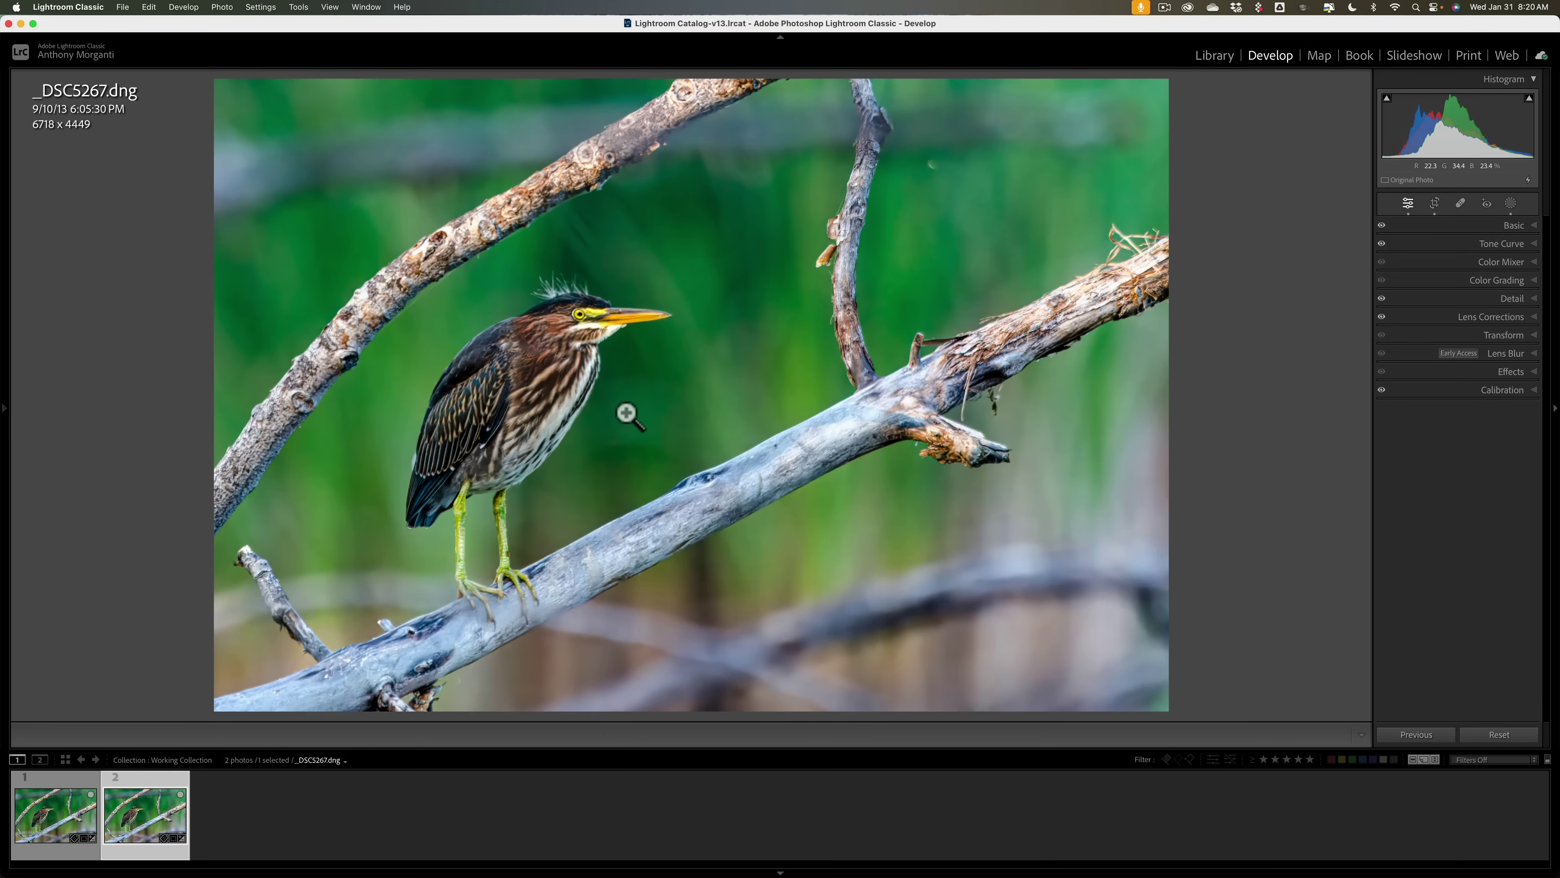